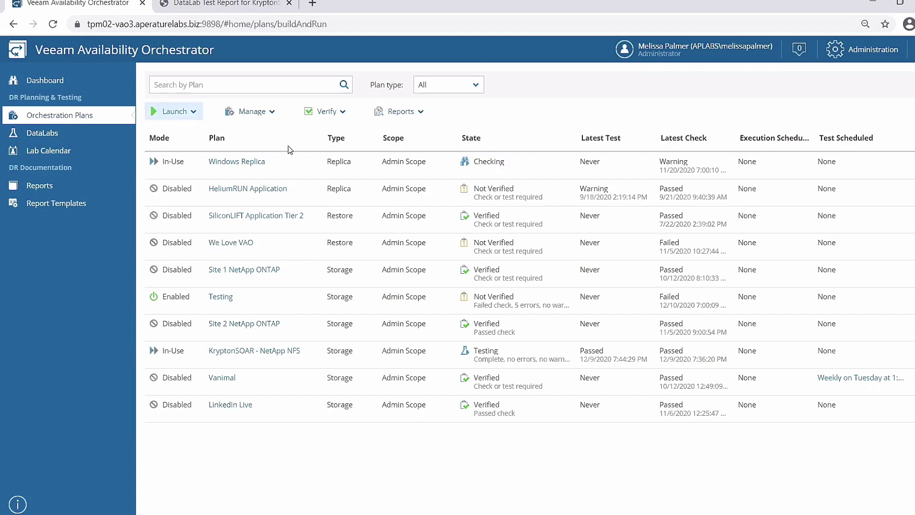
Step: Start a DataLab test for the HeliumRUN Application plan from Verify > Run DataLab Test
left_click(555, 195)
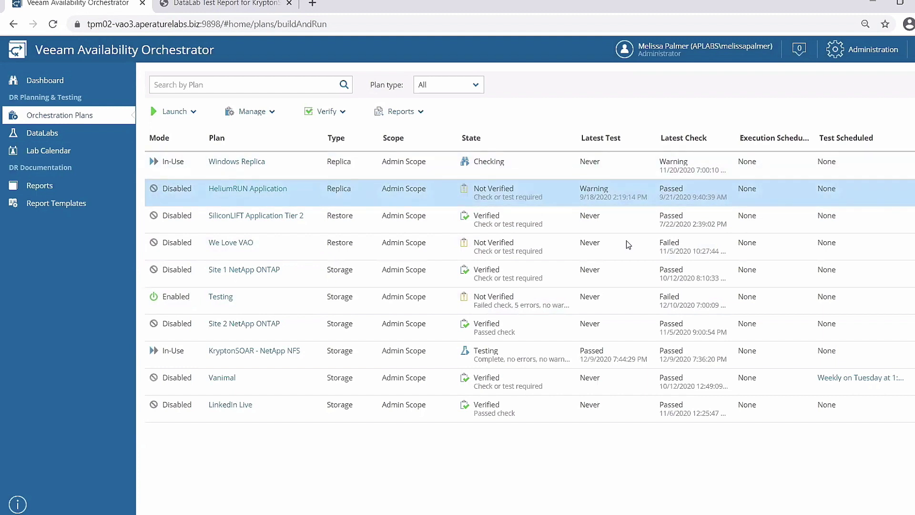
right_click(560, 203)
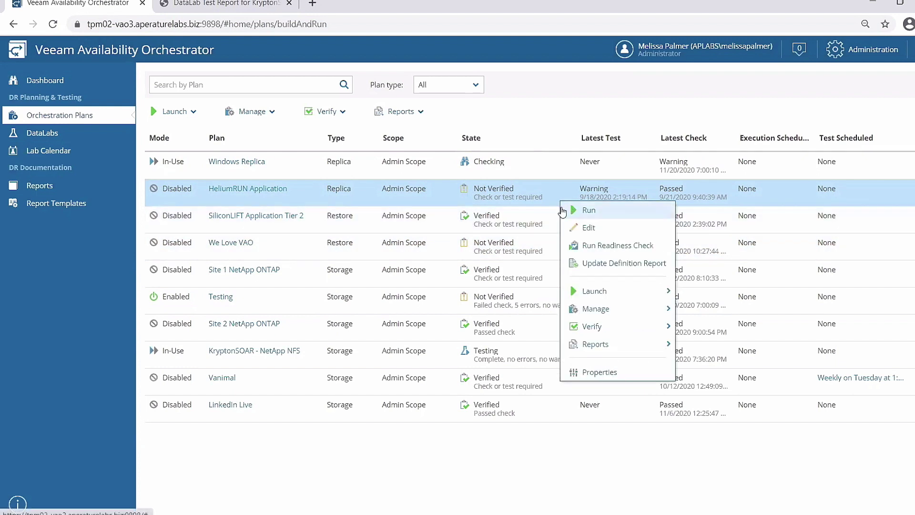
mouse_move(637, 327)
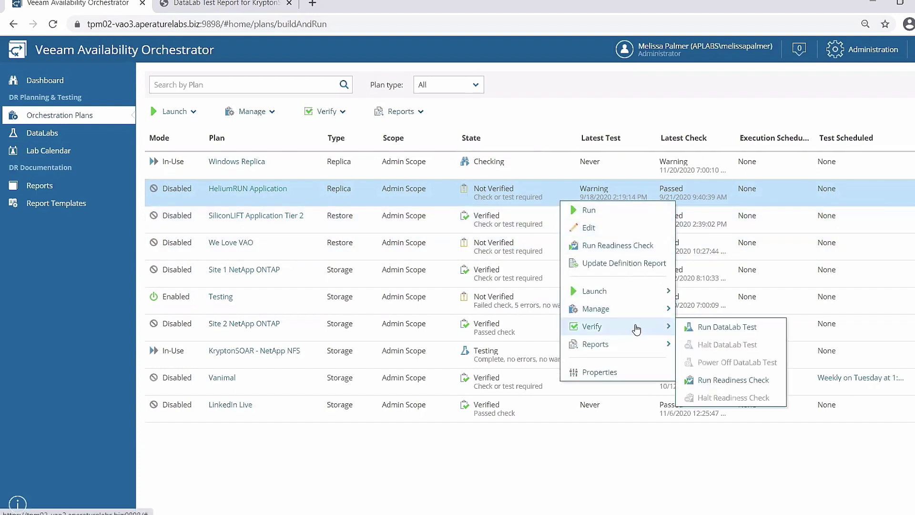
left_click(695, 332)
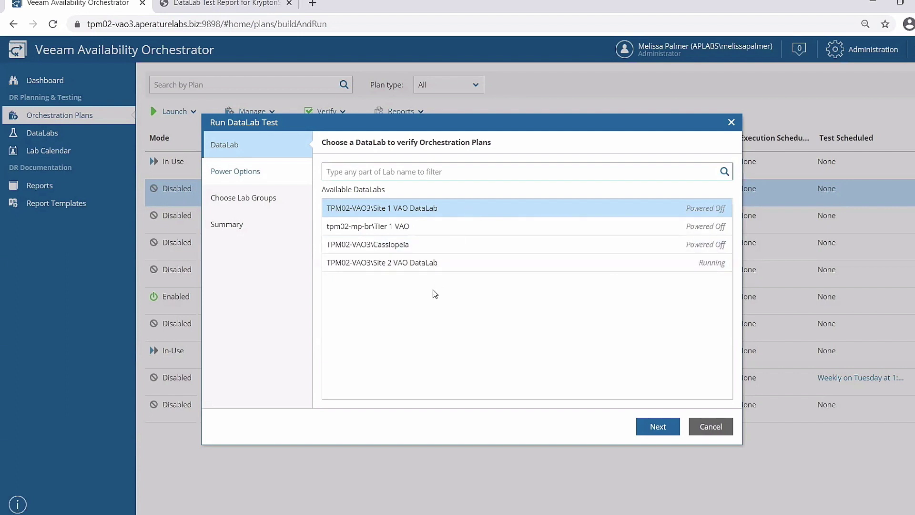
Step: Choose the tpm02-mp-br\Tier 1 VAO lab and keep the test powered on for 8 hours
left_click(404, 227)
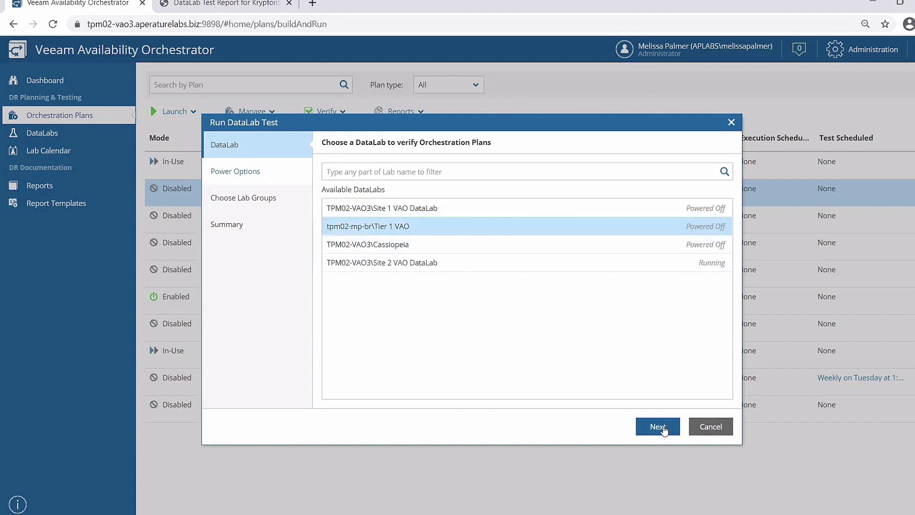
left_click(664, 428)
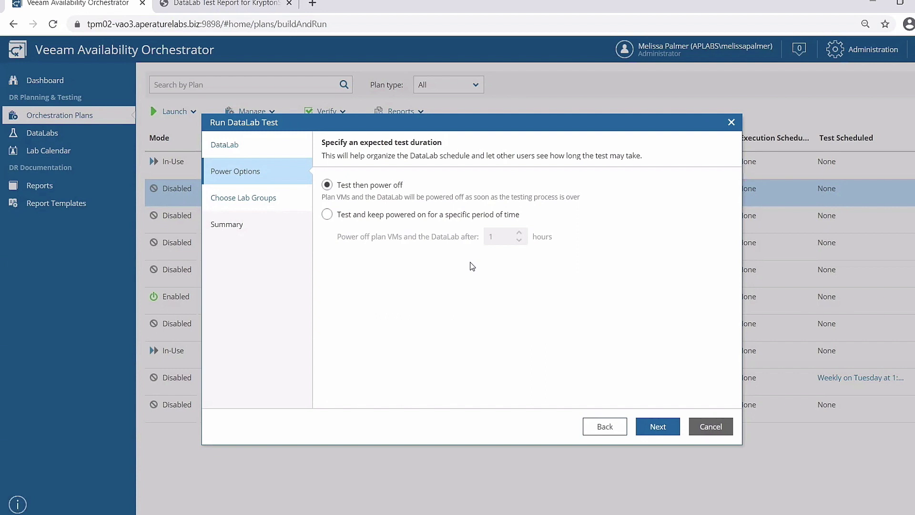
left_click(327, 214)
double_click(497, 235)
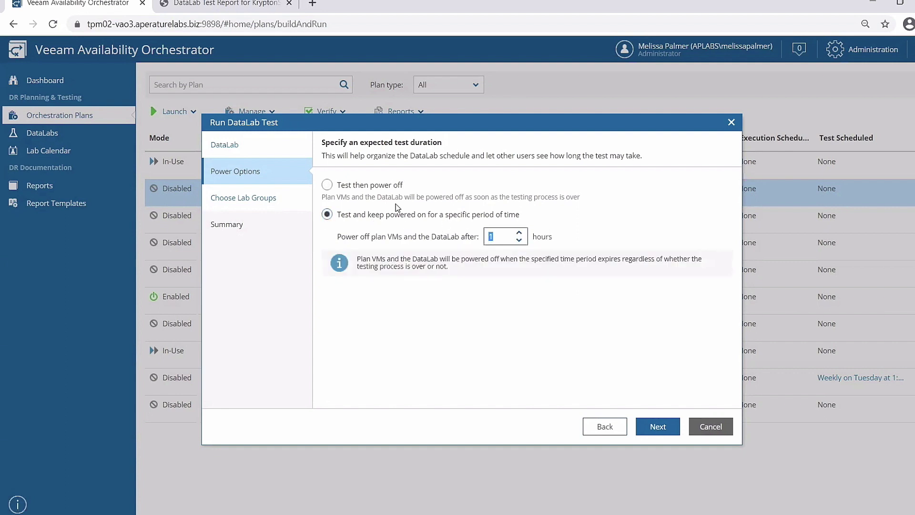
type("8")
Step: Add the TPM-02 - VeeamON - Main DC lab group and launch the HeliumRUN Application test
left_click(657, 426)
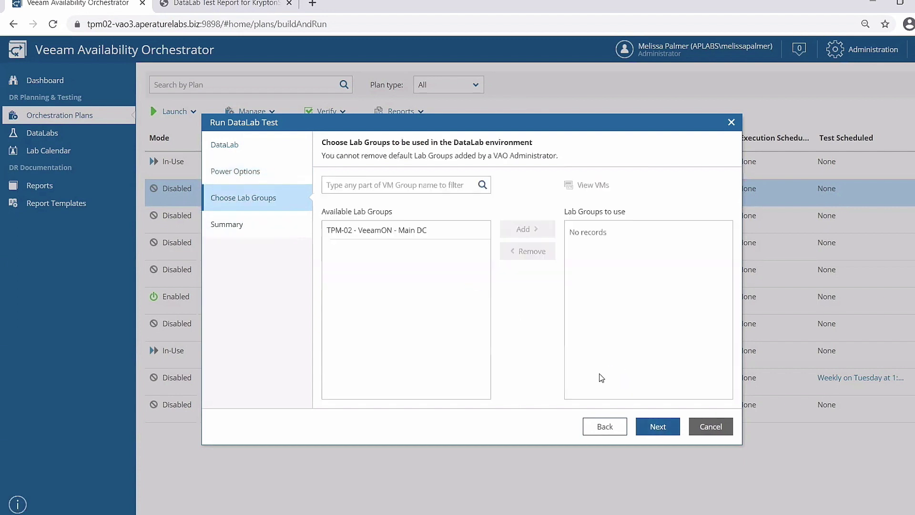
left_click(403, 236)
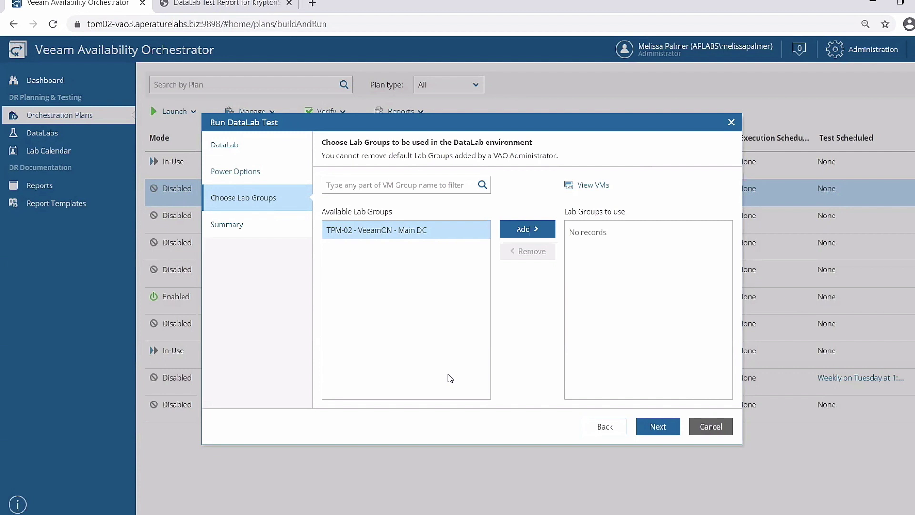
left_click(552, 228)
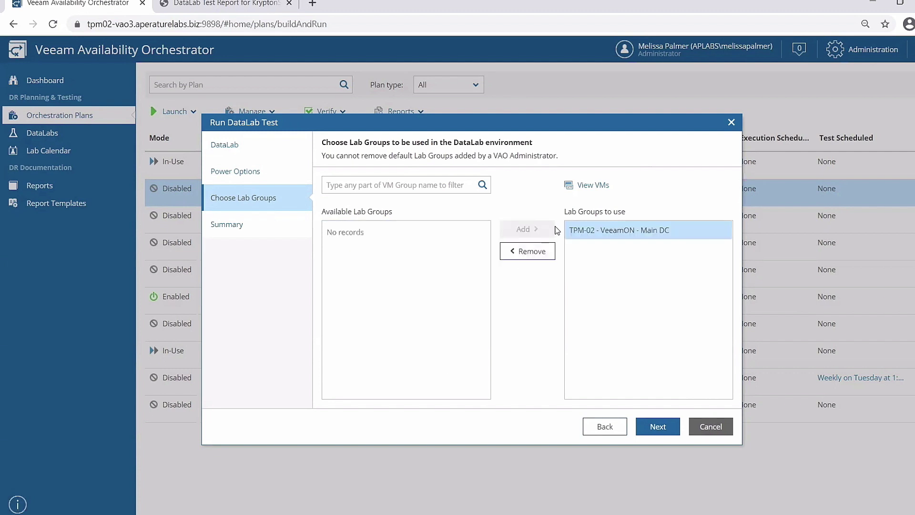
left_click(658, 427)
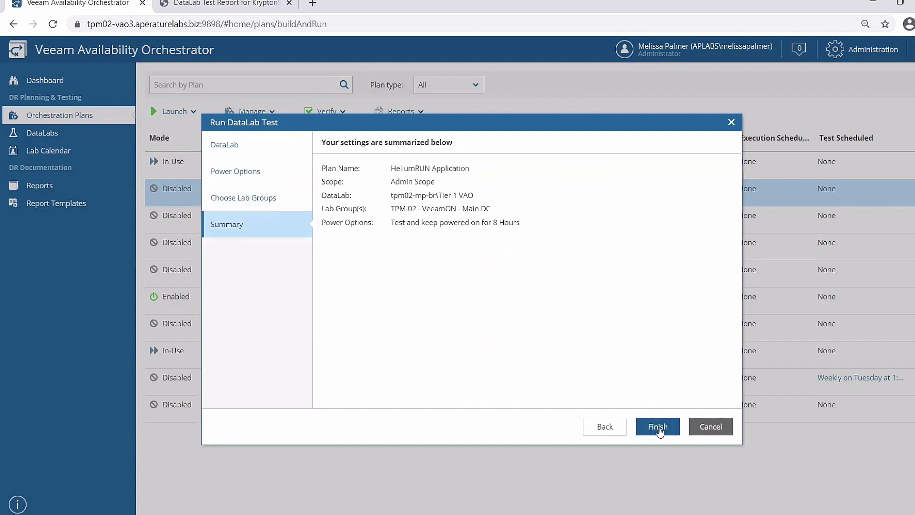
left_click(659, 427)
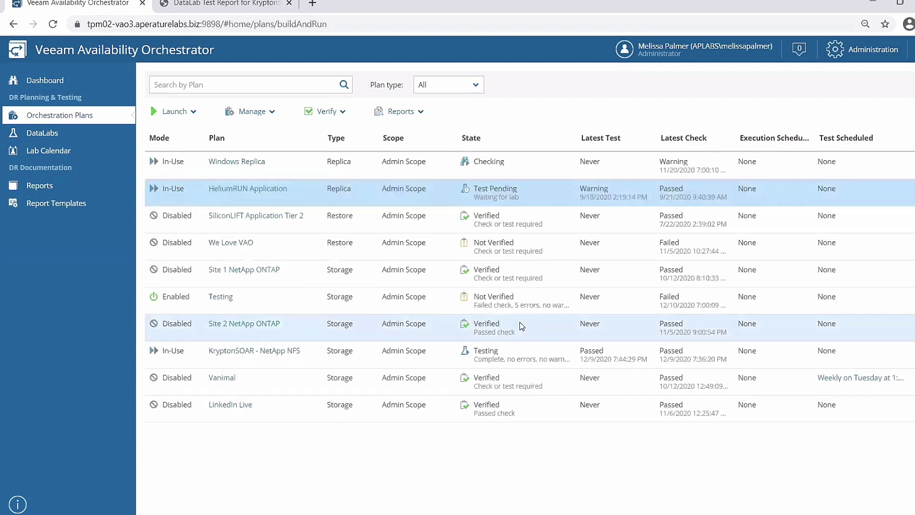
Step: Drill into KryptonSOAR - NetApp NFS's datastore group, KryptonSOAR-DB steps and the VAO demo test log
left_click(519, 324)
left_click(521, 192)
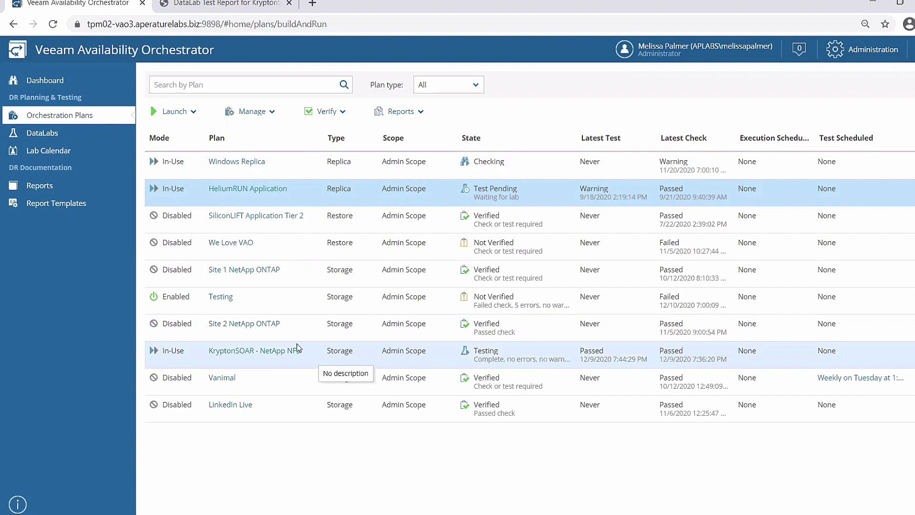
left_click(293, 354)
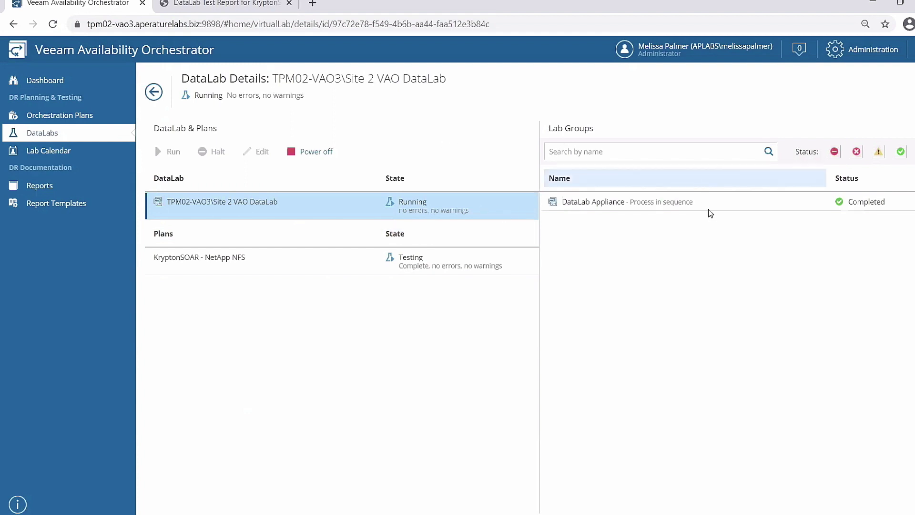
left_click(454, 264)
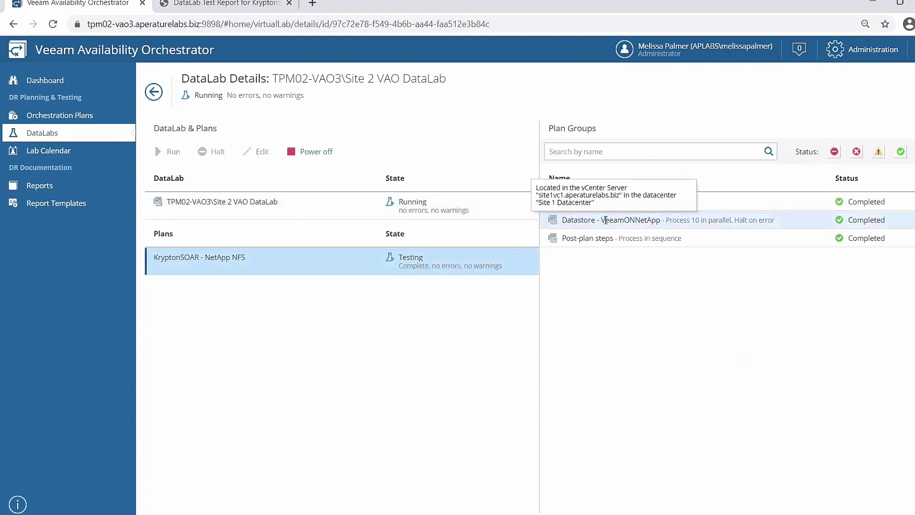
left_click(605, 220)
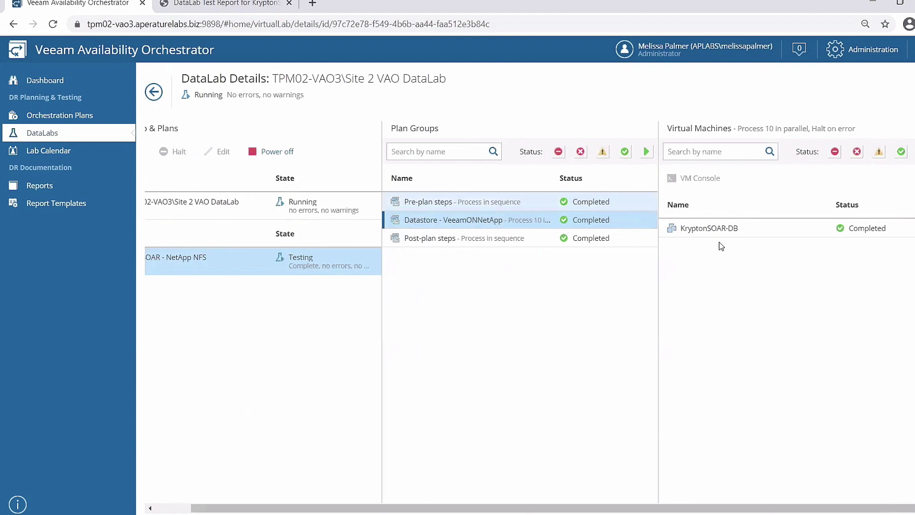
left_click(717, 228)
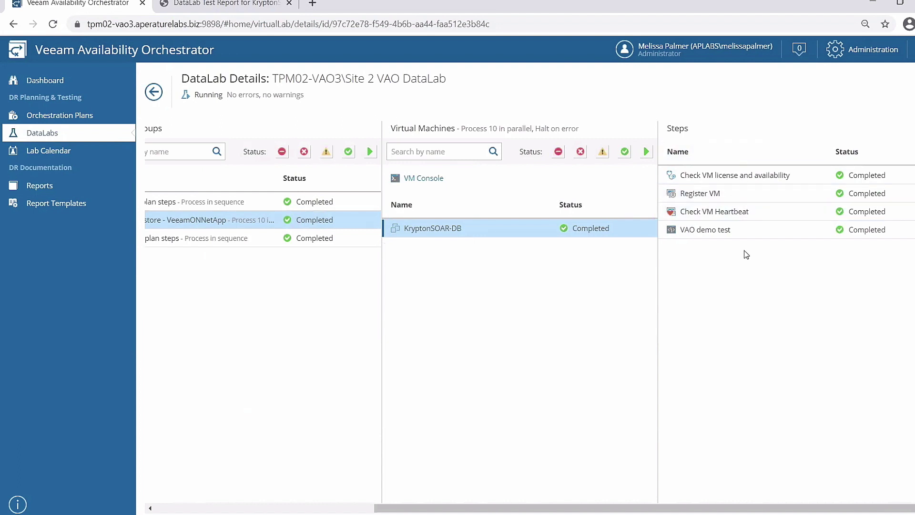
left_click(743, 229)
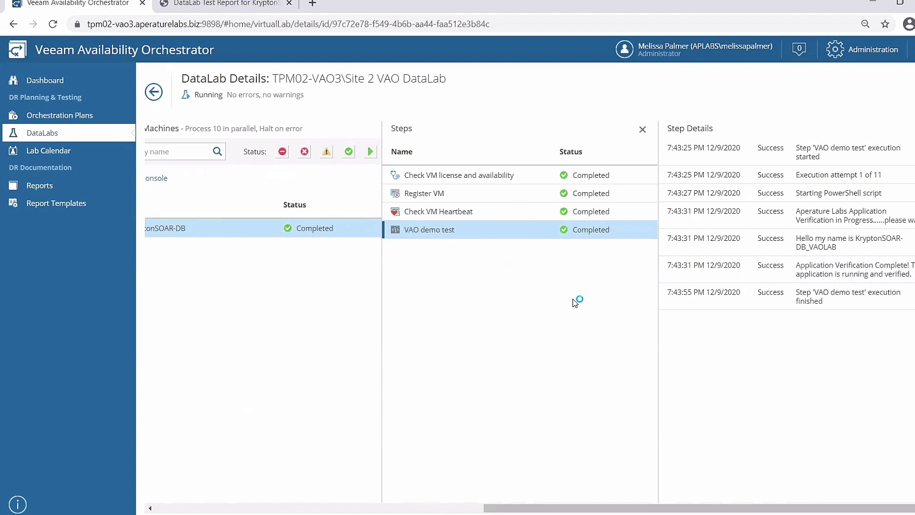
Step: Review the KryptonSOAR lab's startup log, datastore group VMs and KryptonSOAR-DB test steps
left_click(153, 91)
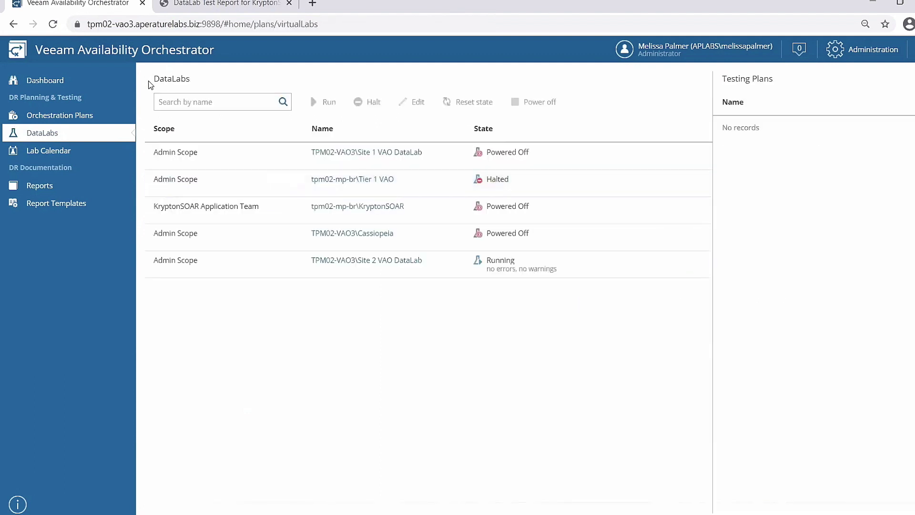
left_click(70, 120)
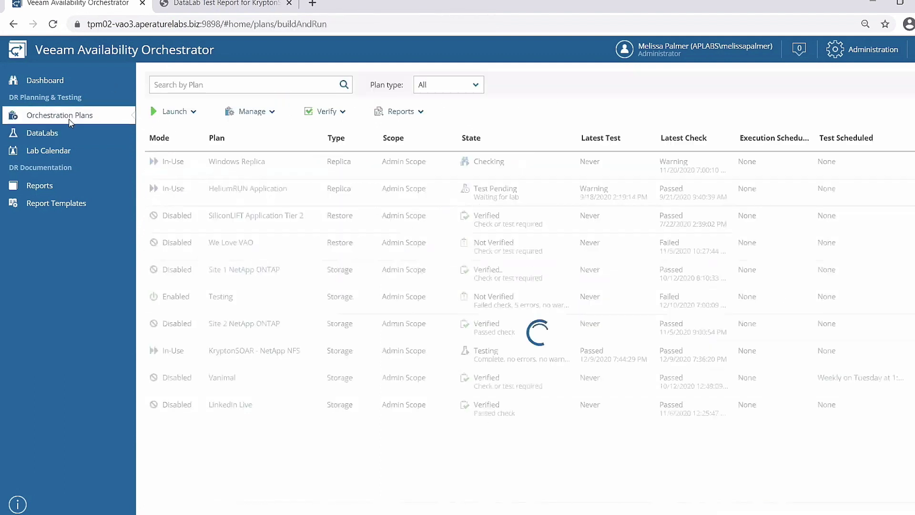
left_click(285, 352)
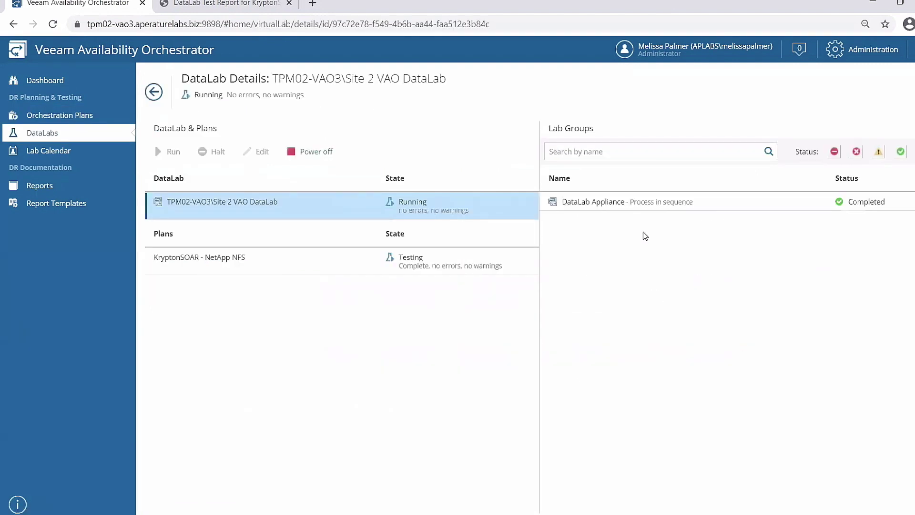
left_click(643, 201)
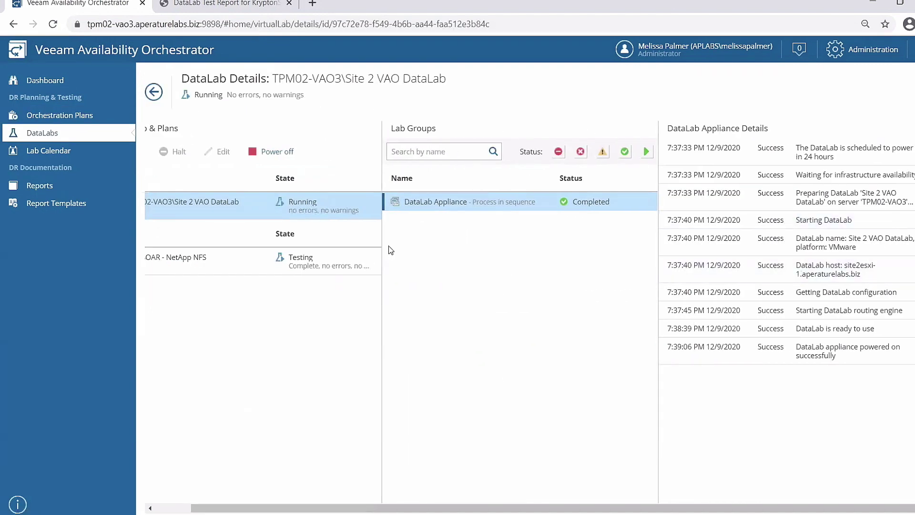
left_click(347, 259)
left_click(659, 220)
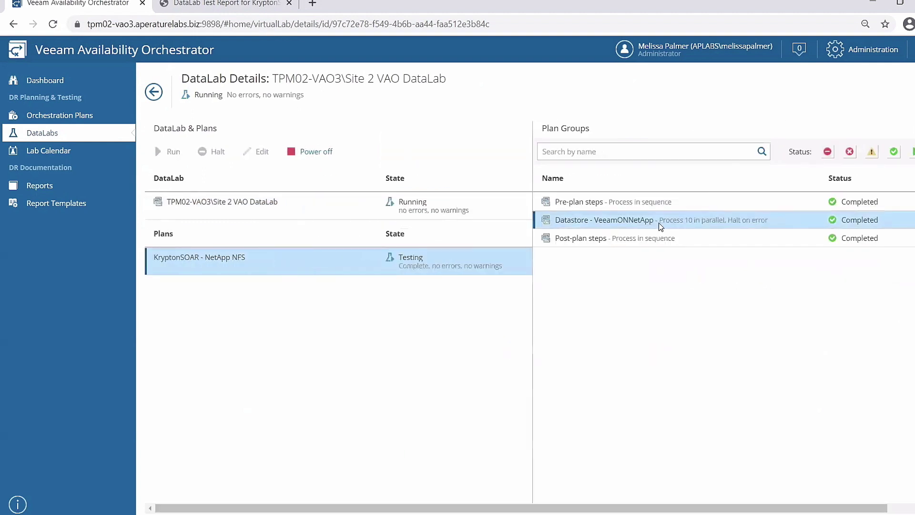
left_click(751, 228)
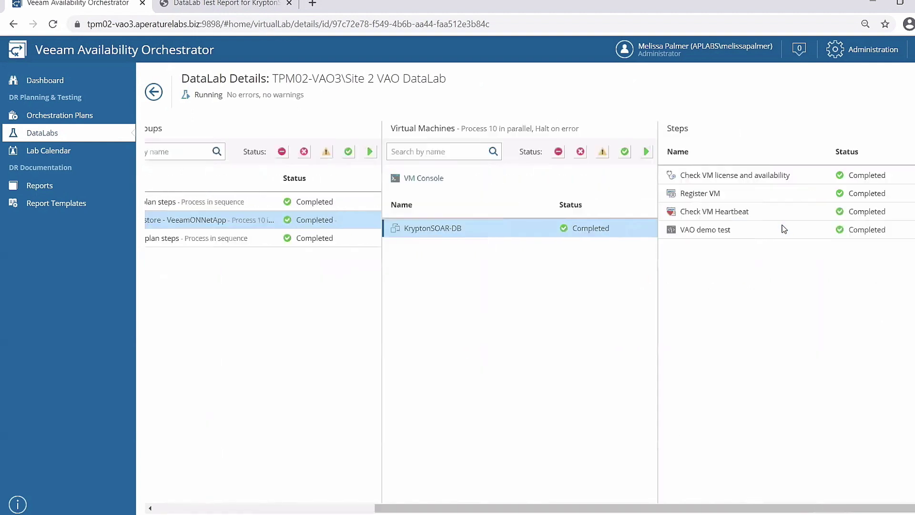
left_click(783, 232)
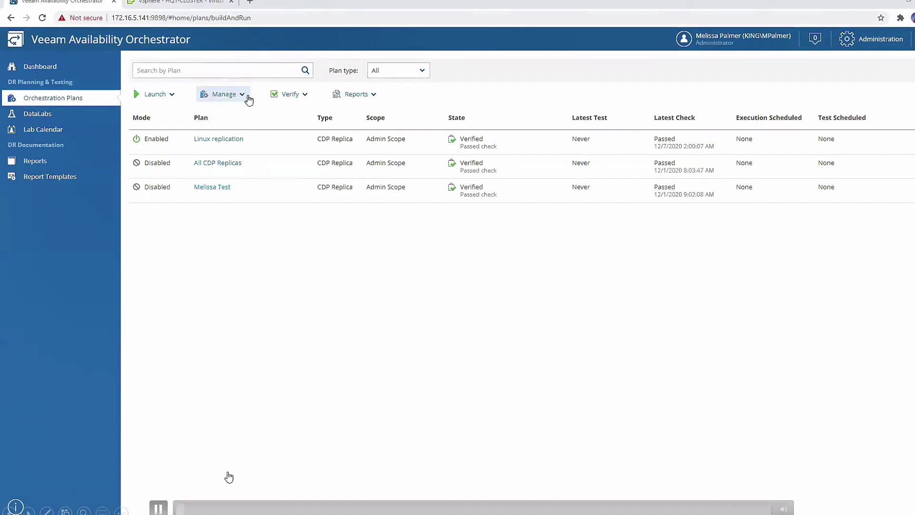
Step: Create a new plan from Manage > New, keeping Admin Scope selected
left_click(241, 95)
left_click(224, 150)
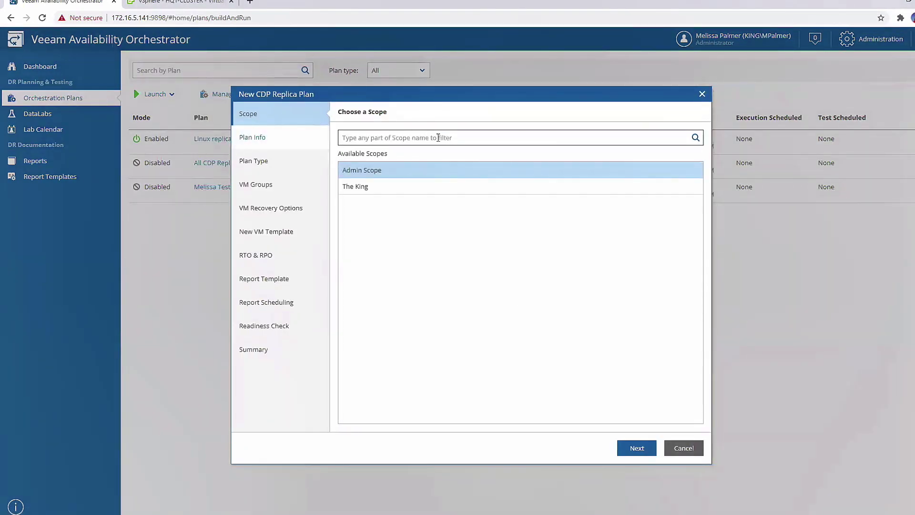
left_click(434, 139)
Step: Name the new plan TFD and choose Restore as its plan type
left_click(637, 449)
left_click(419, 156)
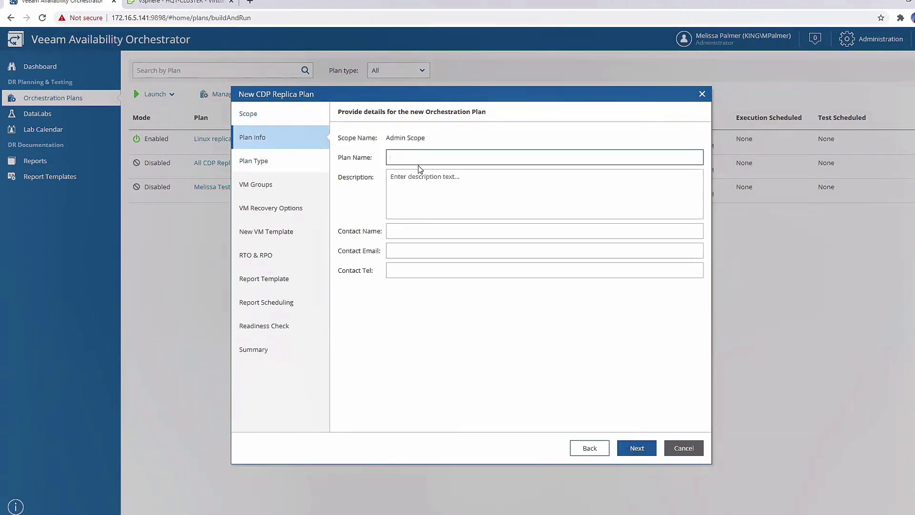
type("TFD")
left_click(651, 453)
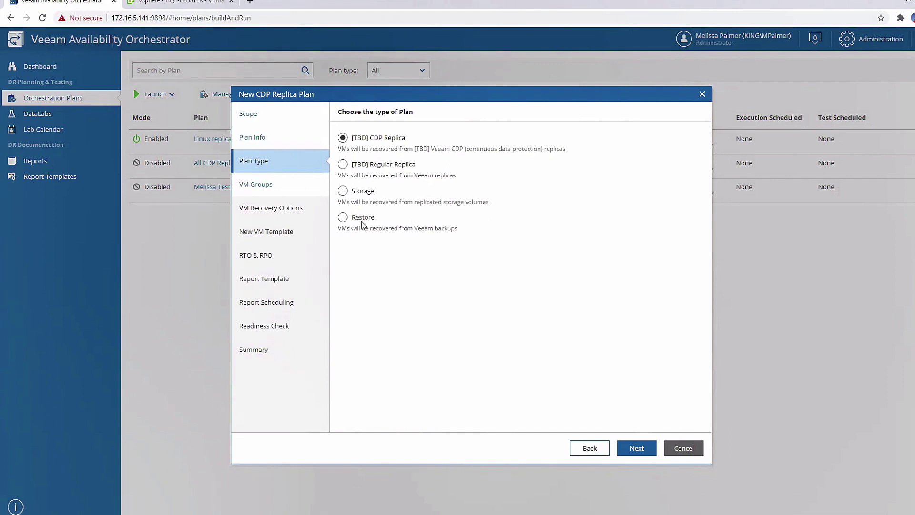
left_click(344, 218)
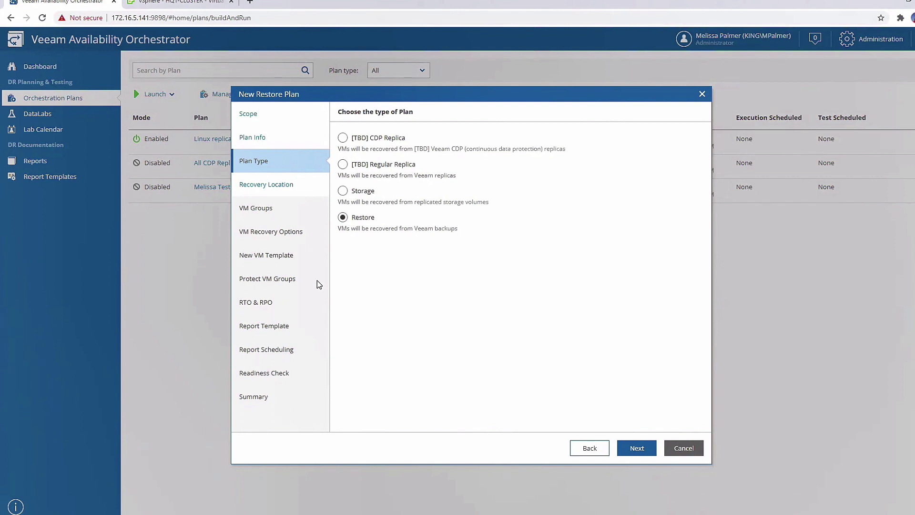
Step: Switch the plan type back to CDP Replica and add the REPLICATION - Linux group (CDPLIN01, CDPLIN02)
left_click(342, 138)
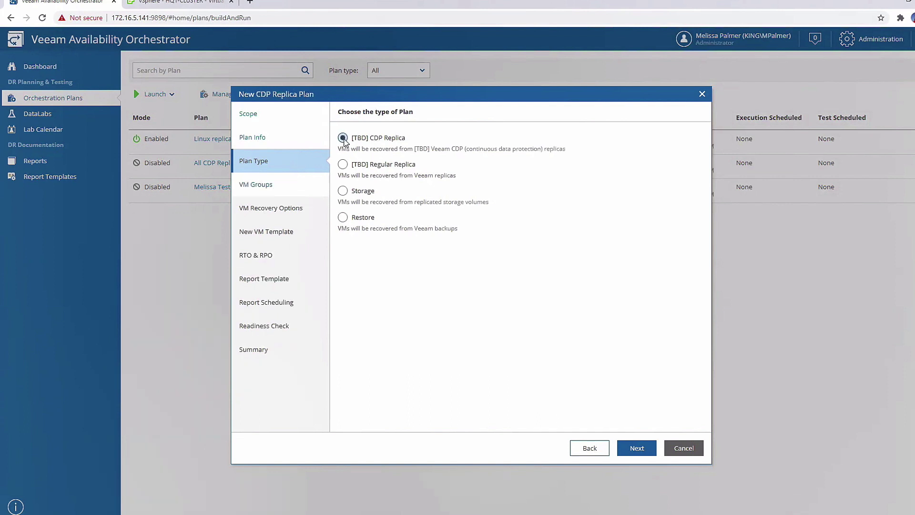
left_click(647, 452)
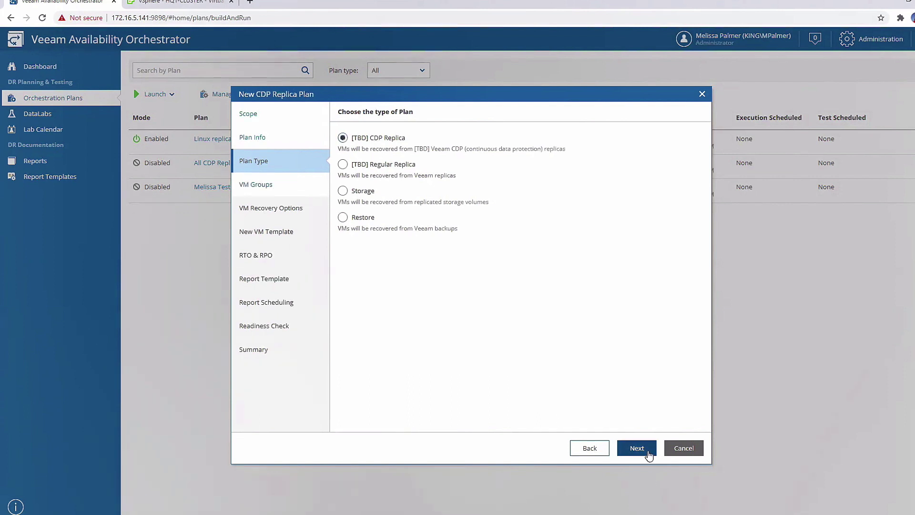
left_click_drag(483, 210, 480, 308)
left_click(421, 253)
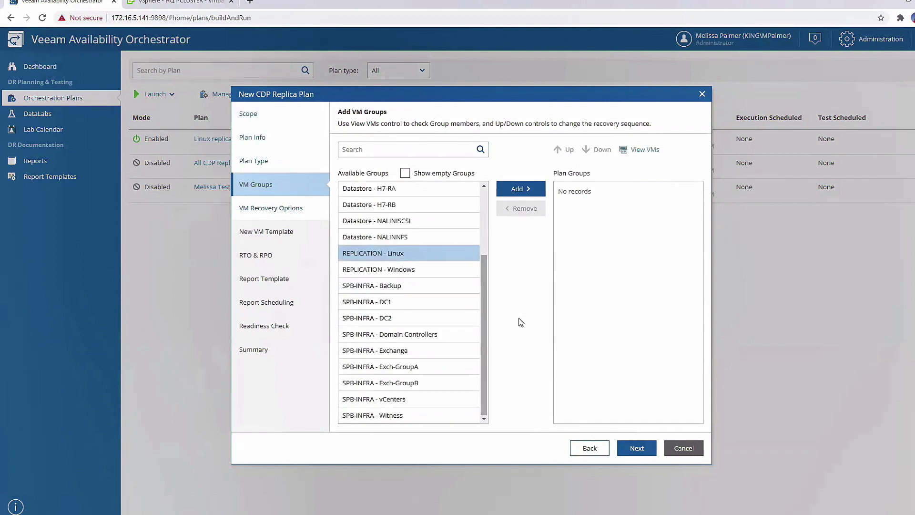
left_click(531, 189)
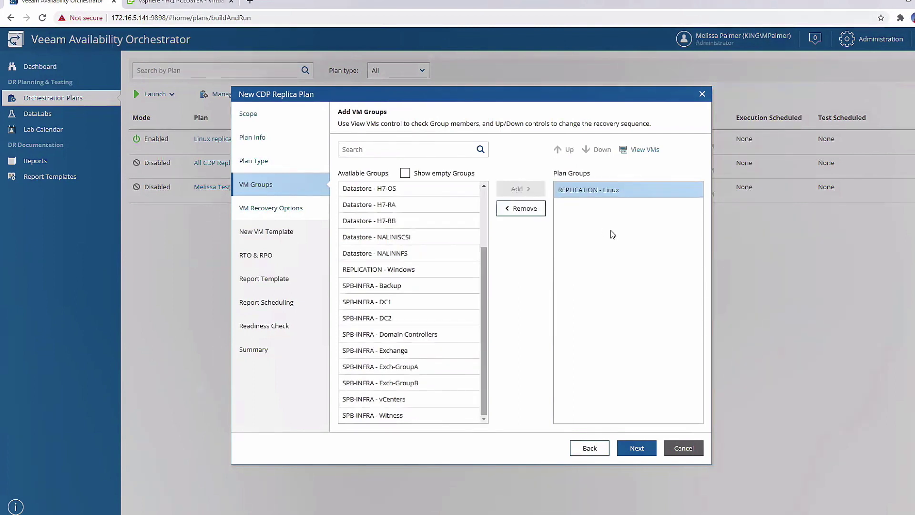
left_click(651, 149)
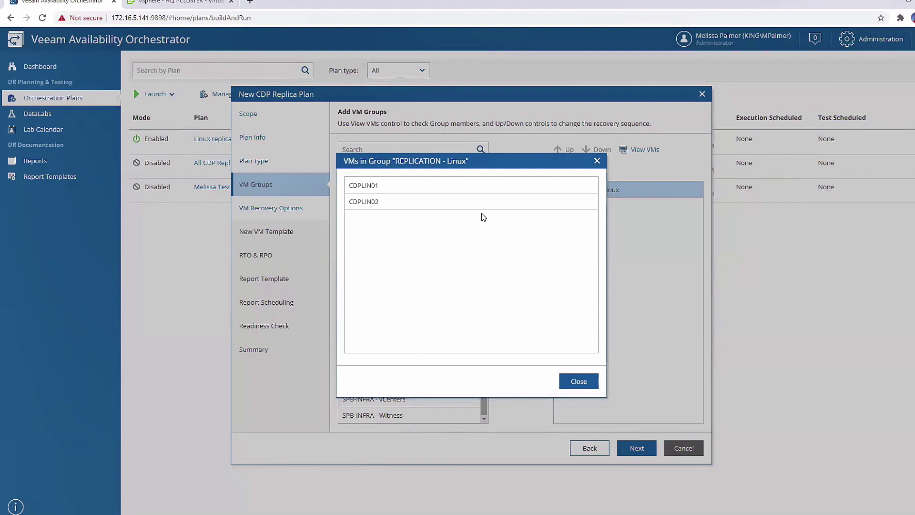
left_click(575, 381)
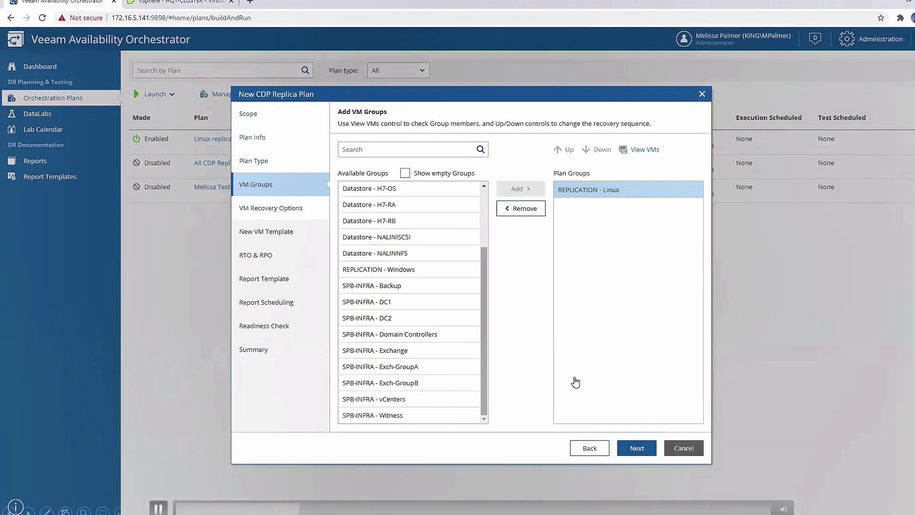
left_click(639, 447)
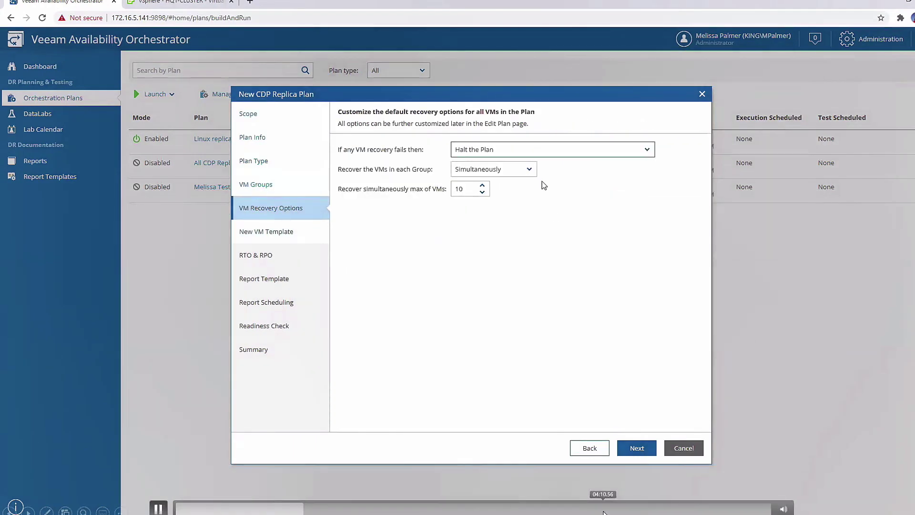
Step: Keep simultaneous VM recovery and add Application Verification after Check VM Heartbeat in the VM template
left_click(533, 173)
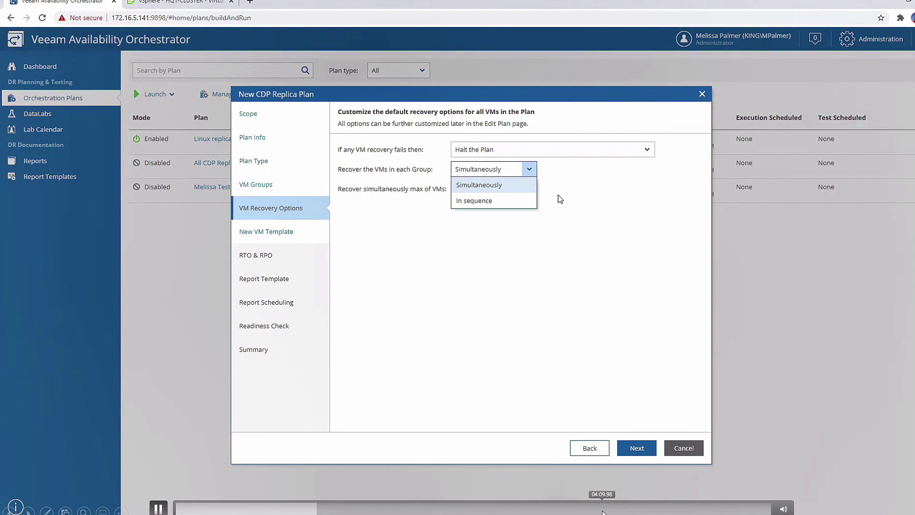
left_click(647, 449)
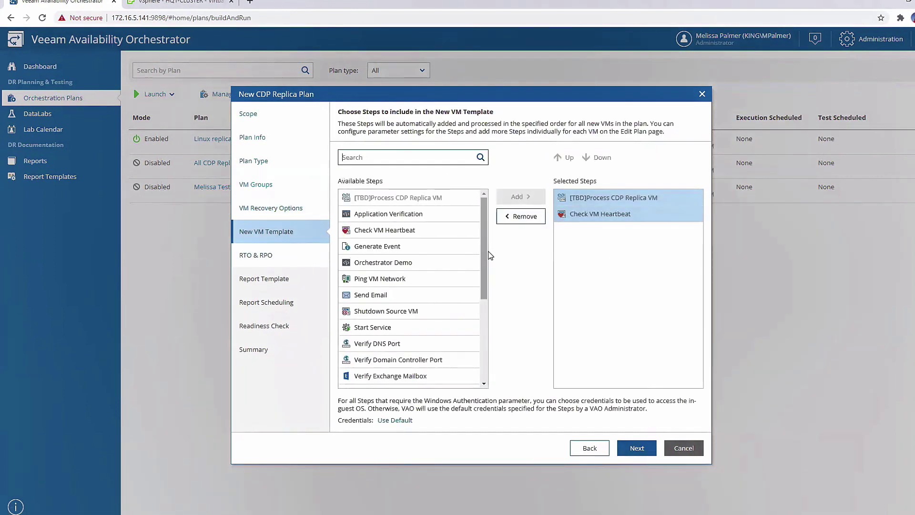
scroll(487, 243, "down", 1)
scroll(487, 243, "down", 3)
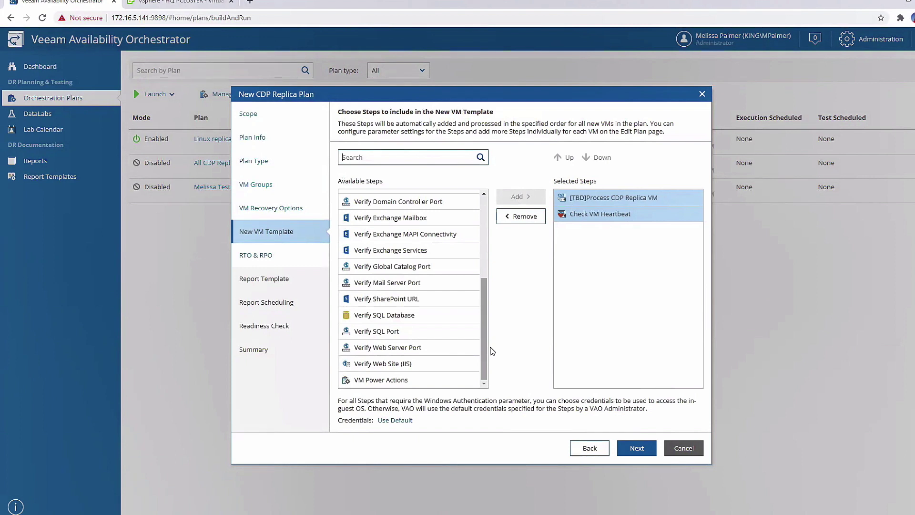
left_click_drag(484, 350, 467, 228)
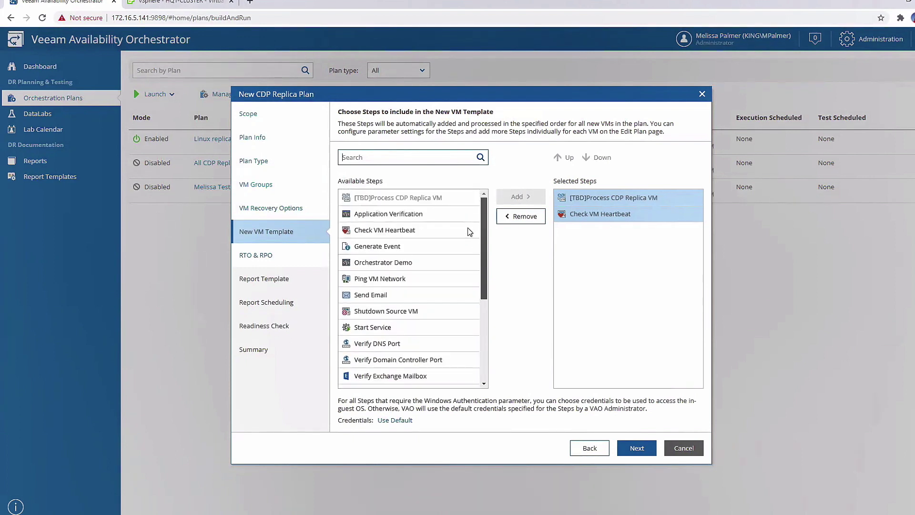
left_click(406, 229)
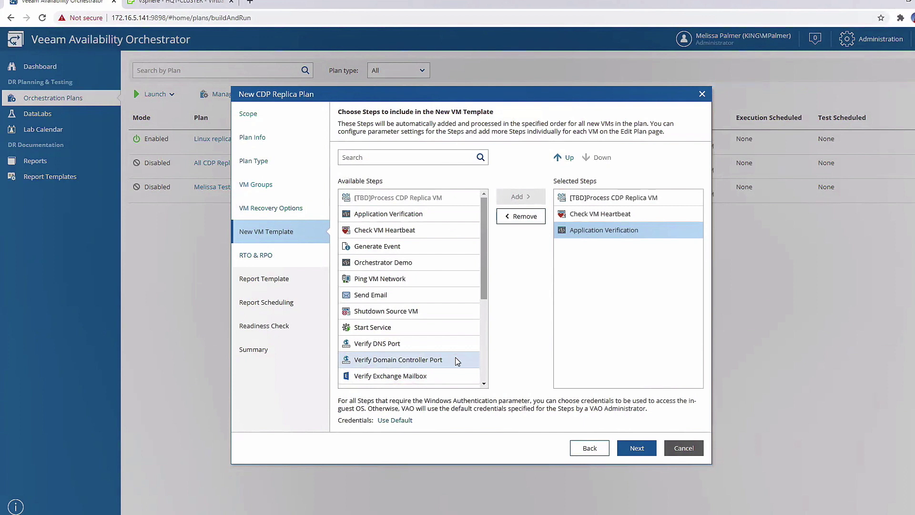
left_click(629, 448)
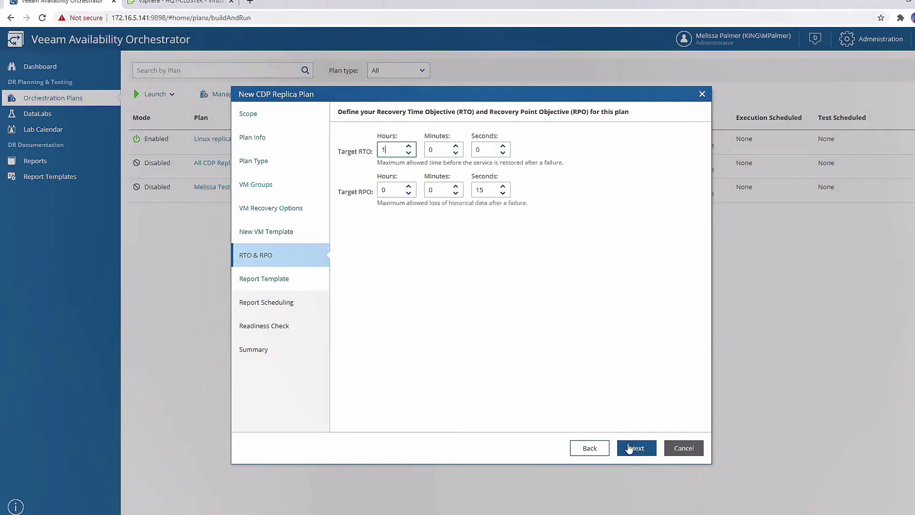
Step: Set target RTO to 0 h 1 min 0 s and target RPO to 30 seconds
key("BackSpace")
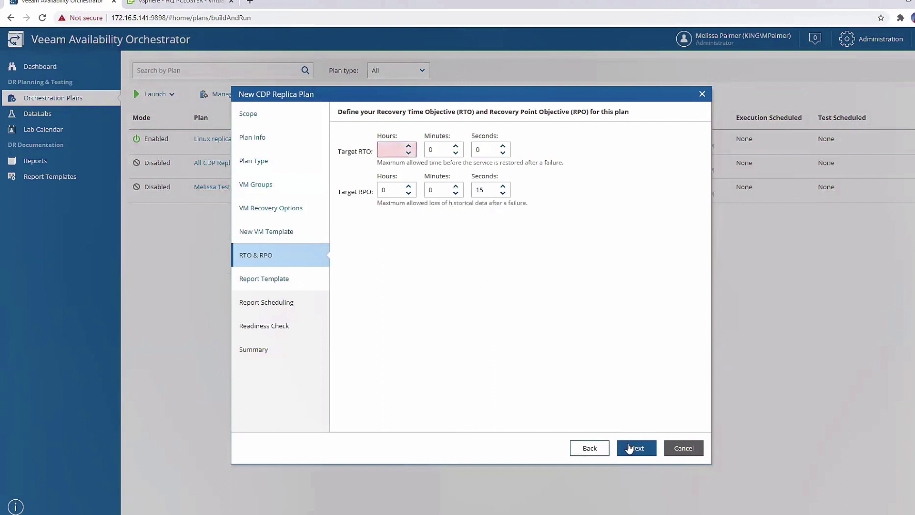
type("0")
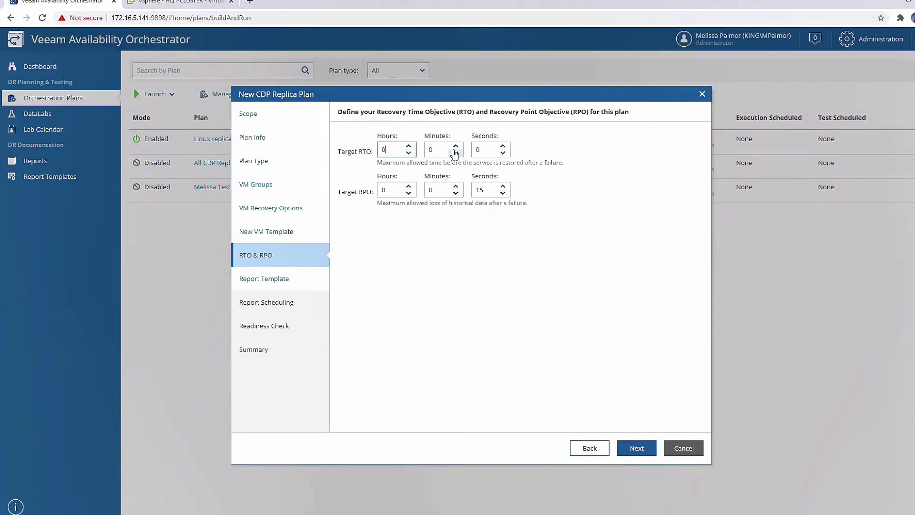
key("Tab")
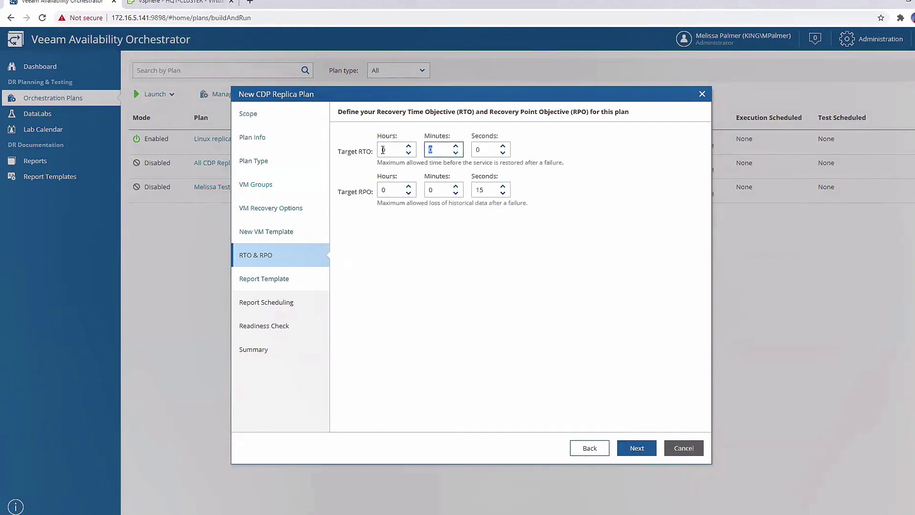
type("1")
left_click(479, 190)
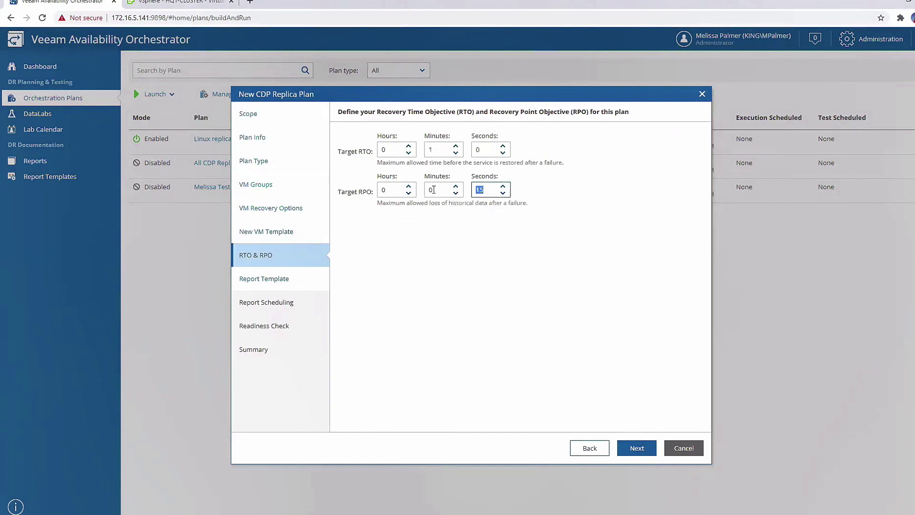
type("30")
left_click(462, 278)
left_click(637, 448)
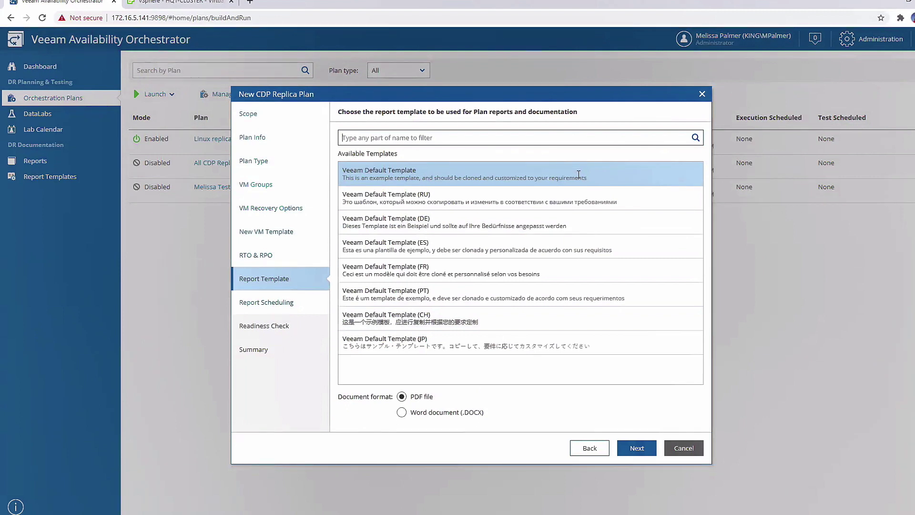
Step: Advance through Report Scheduling (7:00 AM daily) and Readiness Check (8:00 AM) to the Summary page
left_click(638, 447)
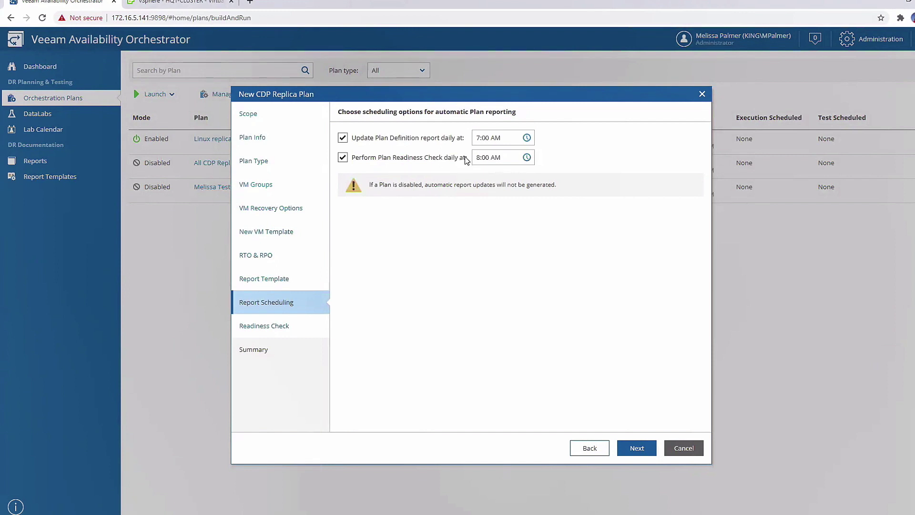
left_click(639, 449)
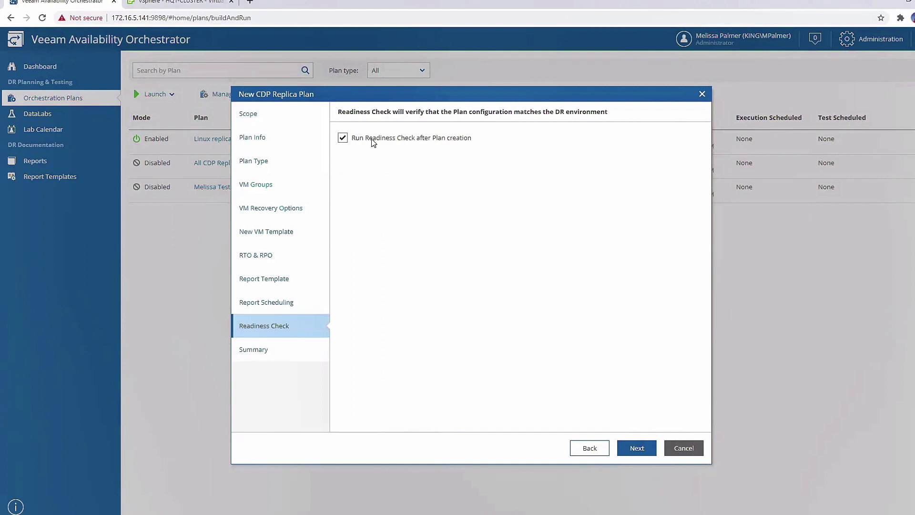
left_click(634, 451)
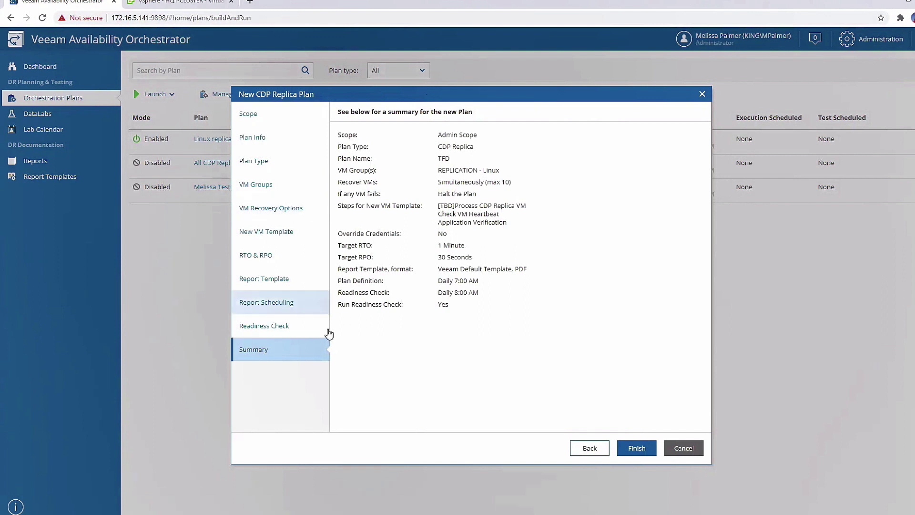
Step: Finish creating the TFD plan, then enable it from the Manage menu
left_click(639, 450)
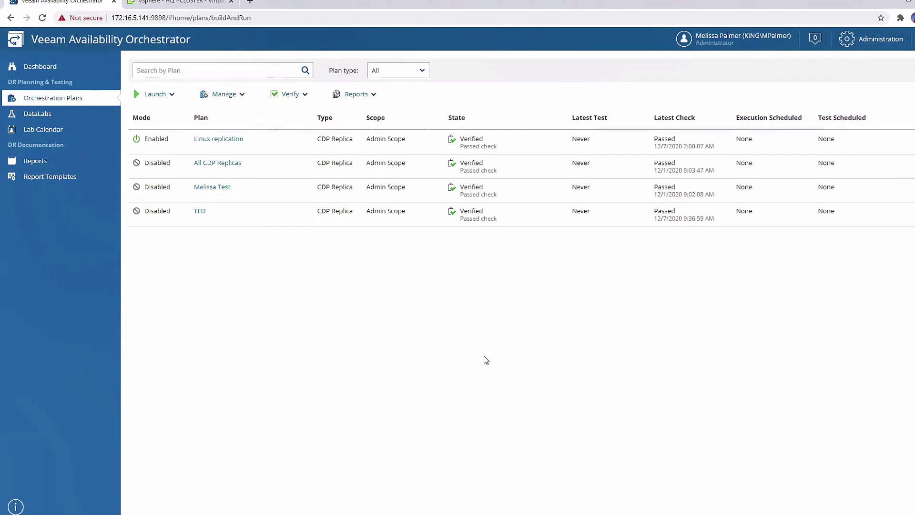
left_click(375, 208)
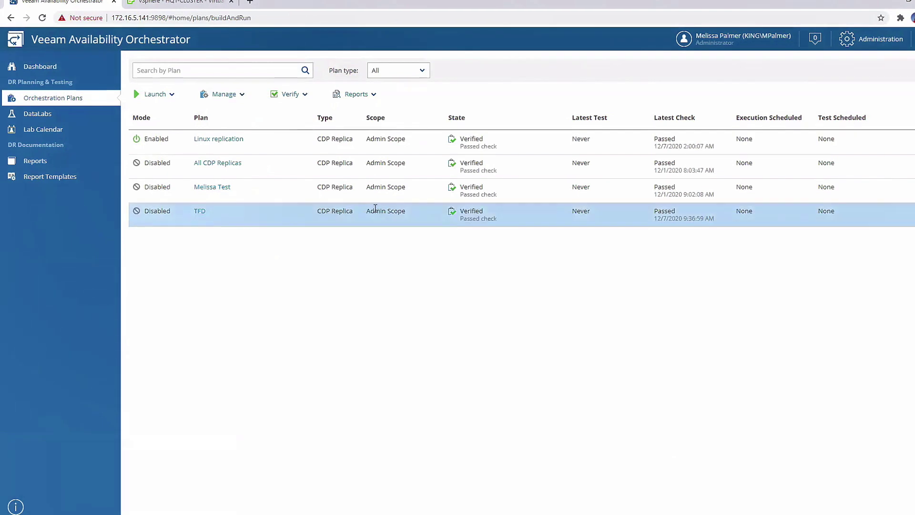
left_click(225, 94)
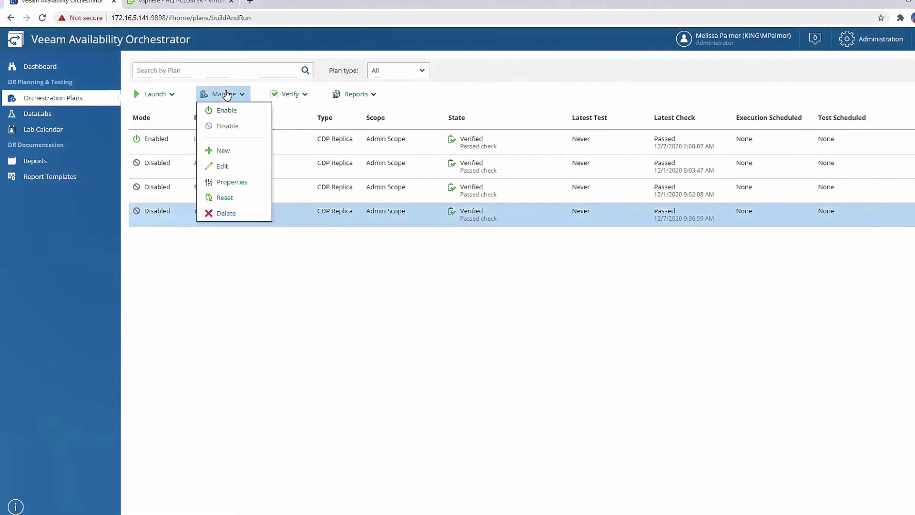
left_click(227, 110)
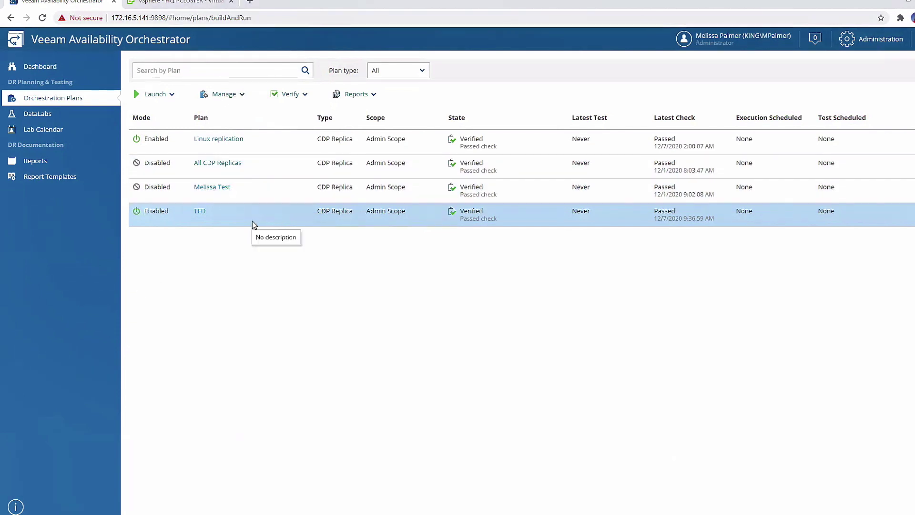
Step: Run TFD as a failover with the account password, short-term type and latest restore point
left_click(168, 96)
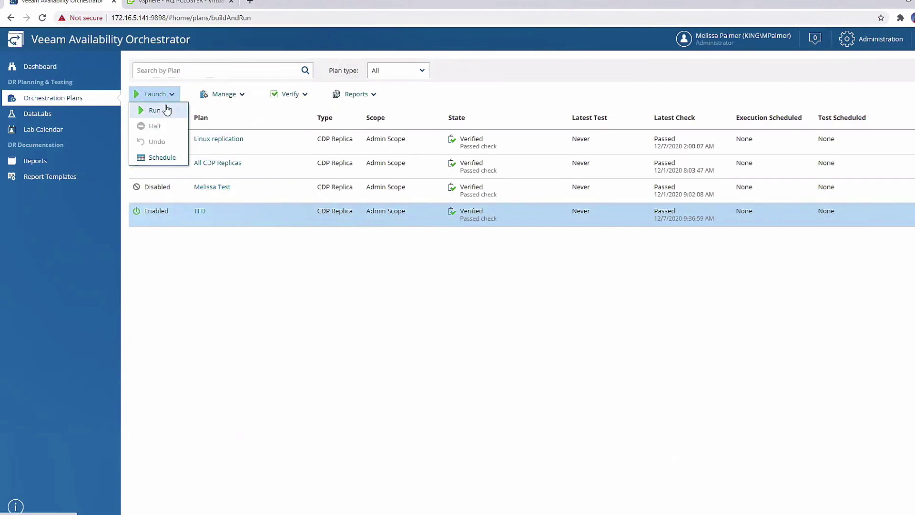
left_click(167, 109)
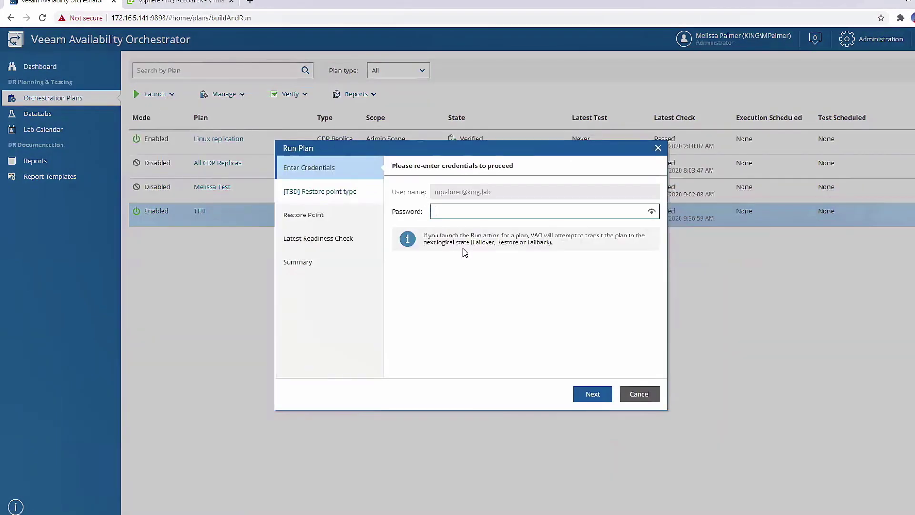
key("ctrl+v")
left_click(589, 394)
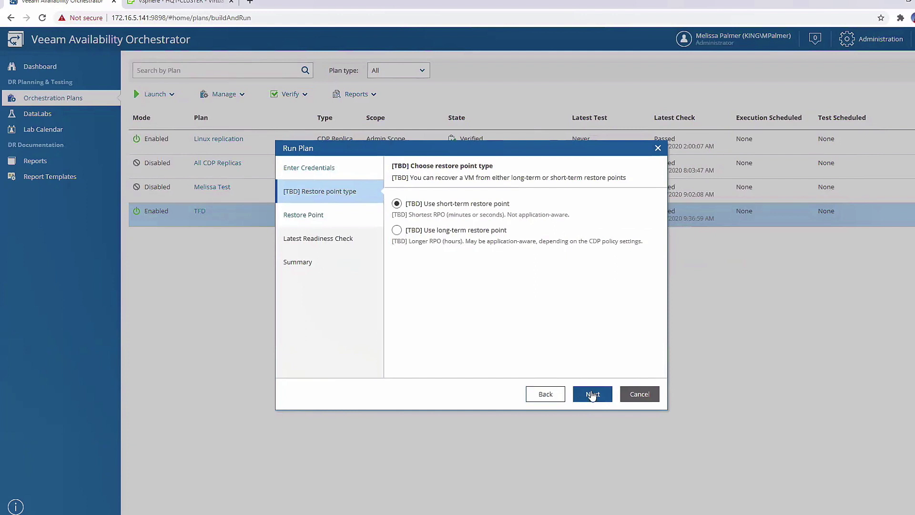
left_click(591, 395)
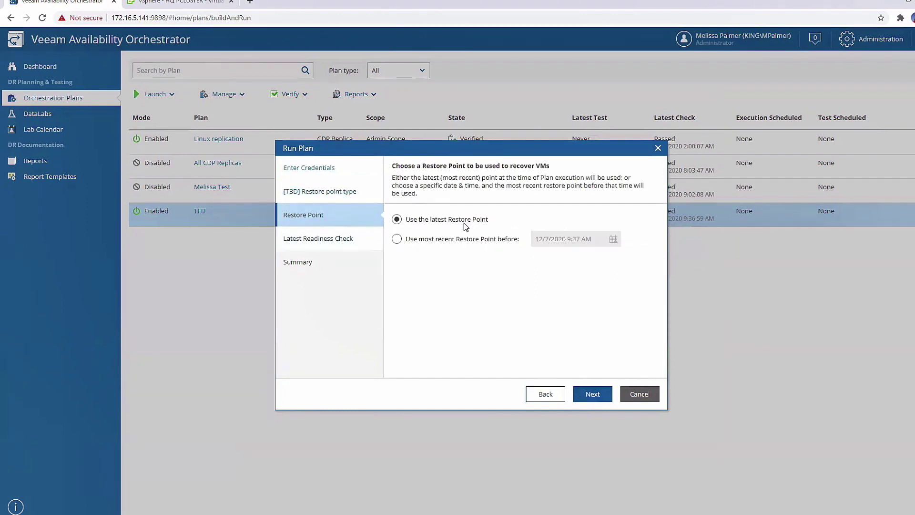
left_click(593, 398)
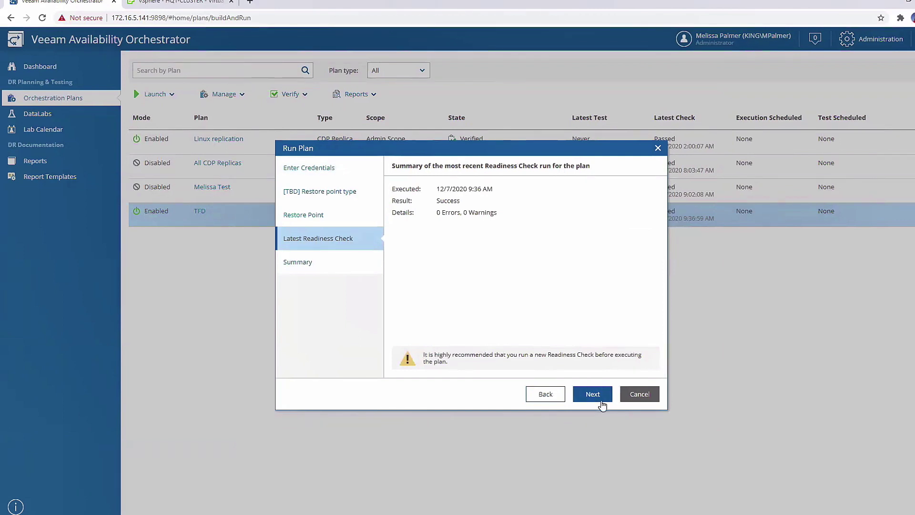
left_click(600, 401)
left_click(592, 395)
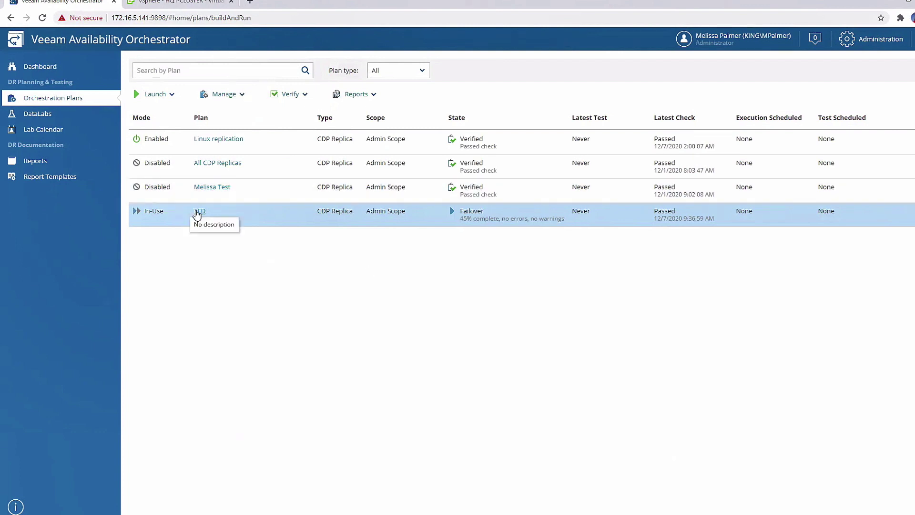
Step: In TFD's details, view CDPLIN01's steps and the [TBD]Process CDP Replica VM log
left_click(197, 212)
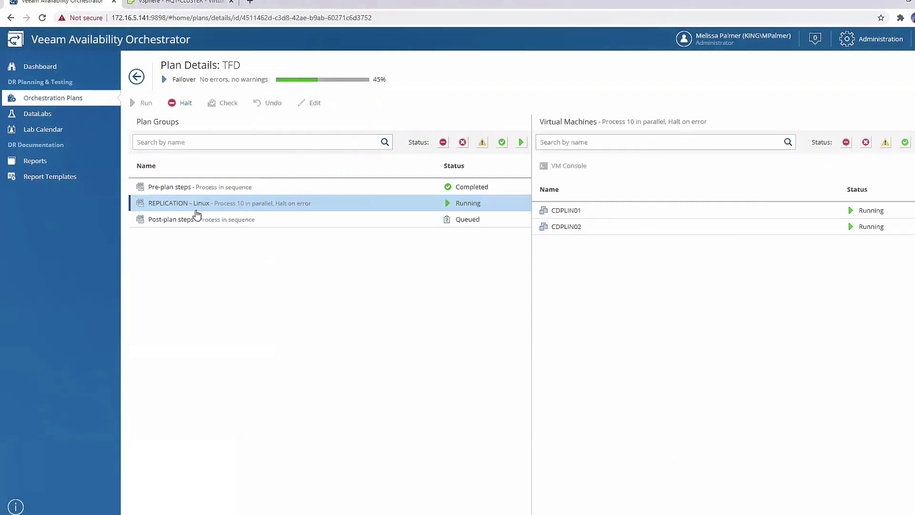
left_click(776, 210)
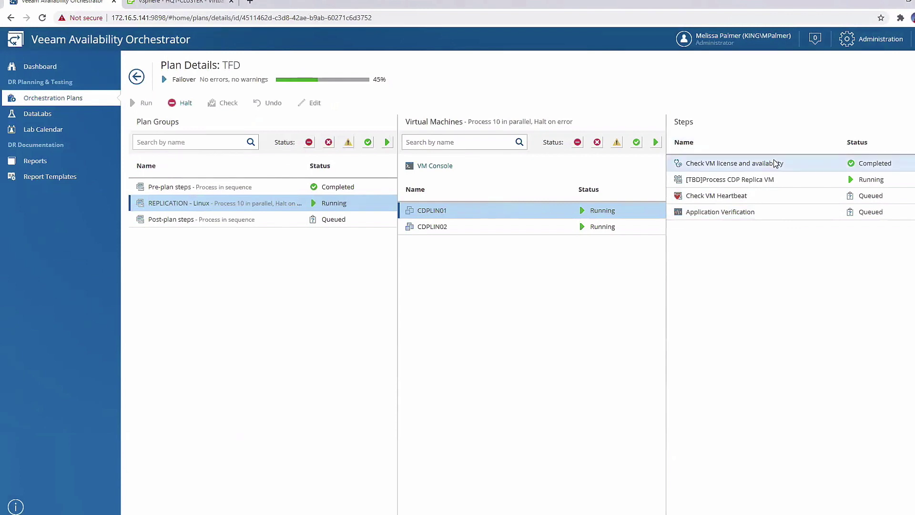
left_click(795, 179)
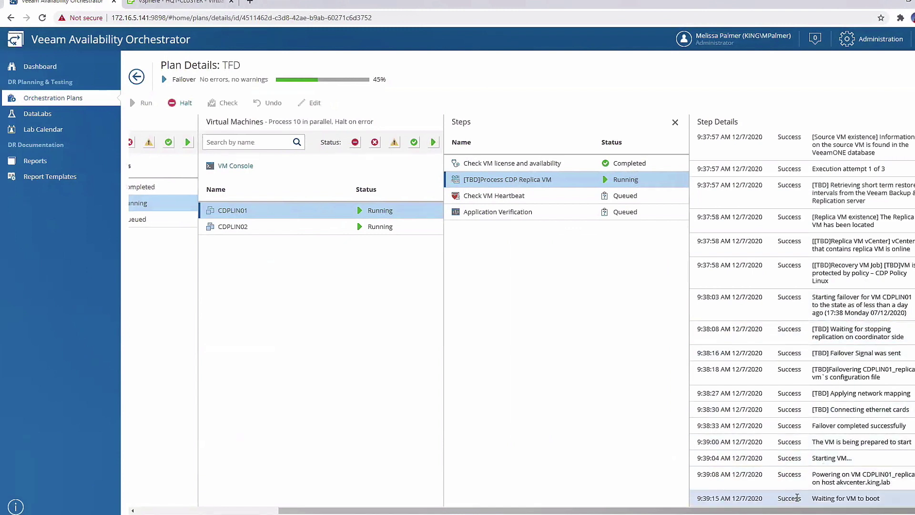
left_click(190, 6)
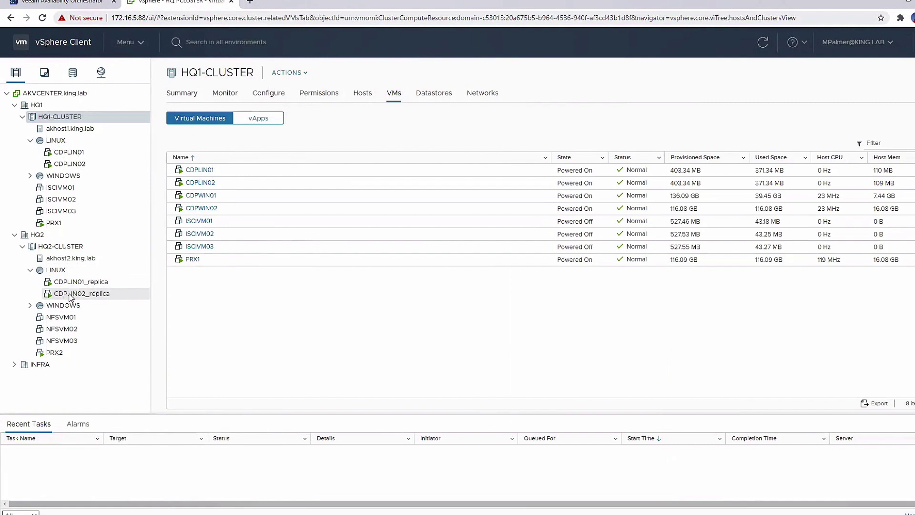
Step: Return to the Orchestrator tab to see TFD's failover progress at 54%
left_click(73, 3)
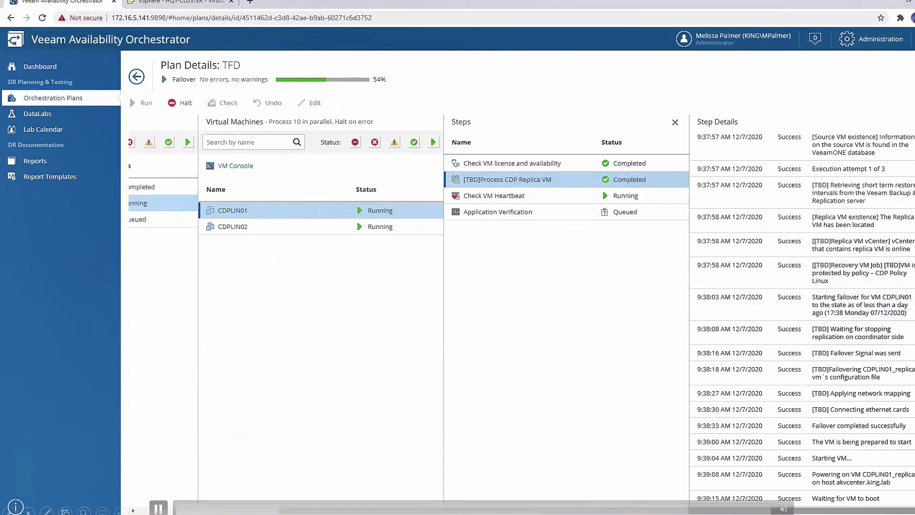
Step: Scroll through the Step Details log and return to the Orchestration Plans list
scroll(802, 319, "down", 2)
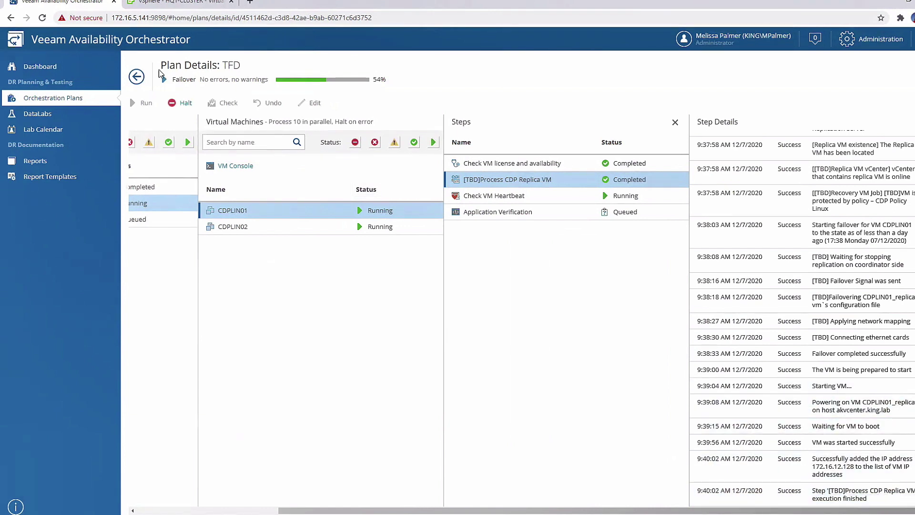
left_click(138, 76)
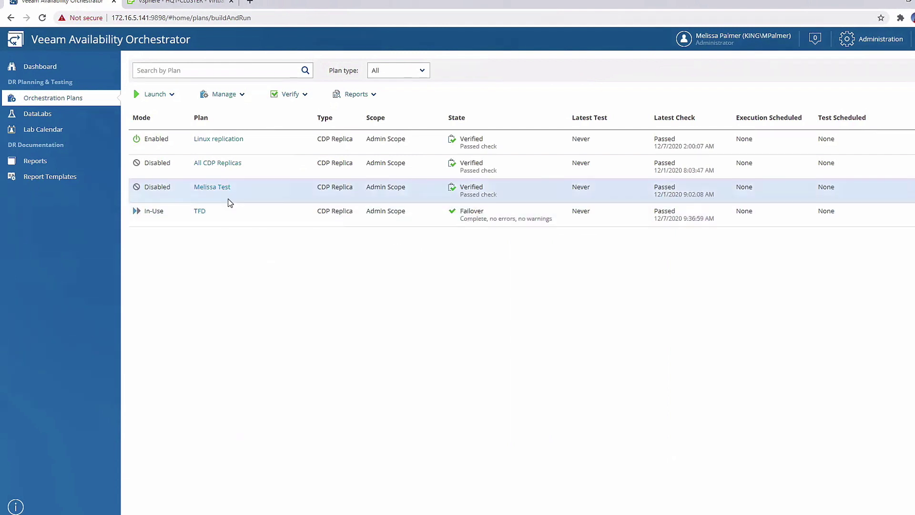
Step: Open TFD's REPLICATION - Linux group and view CDPLIN01's Application Verification log
left_click(199, 211)
left_click(199, 208)
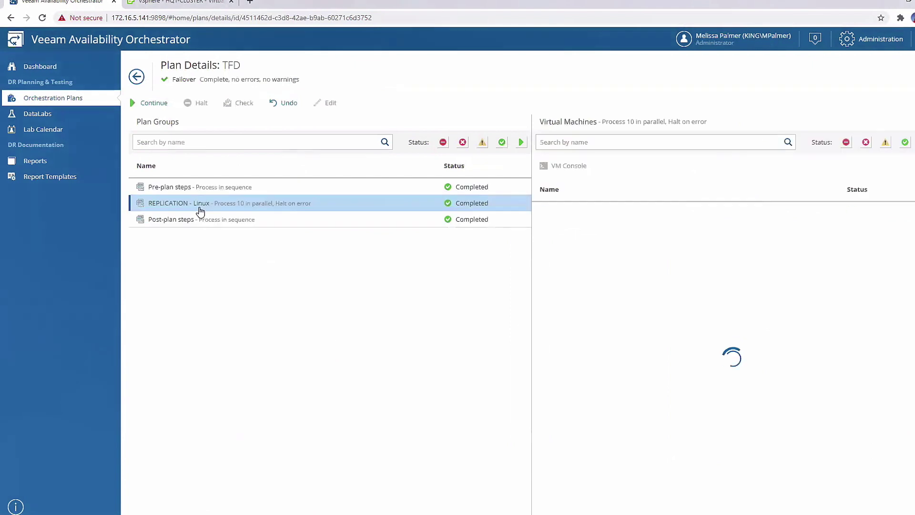
left_click(709, 208)
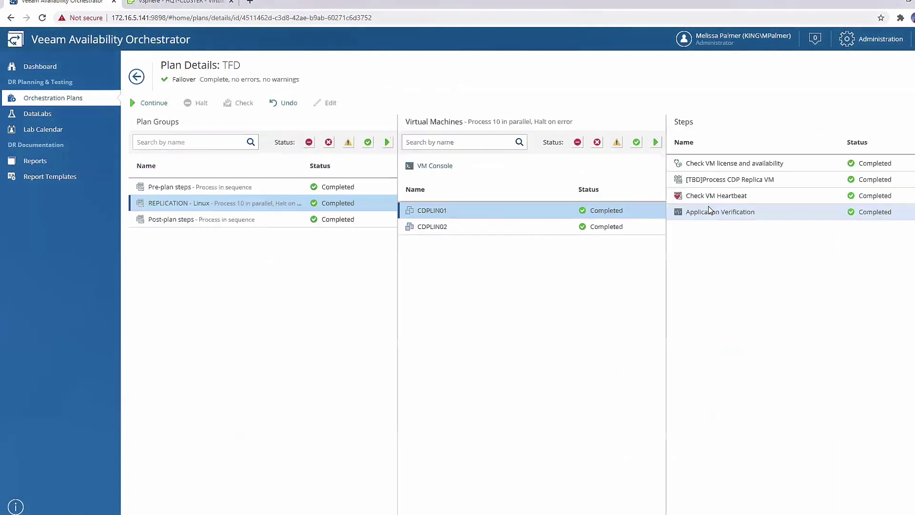
left_click(833, 217)
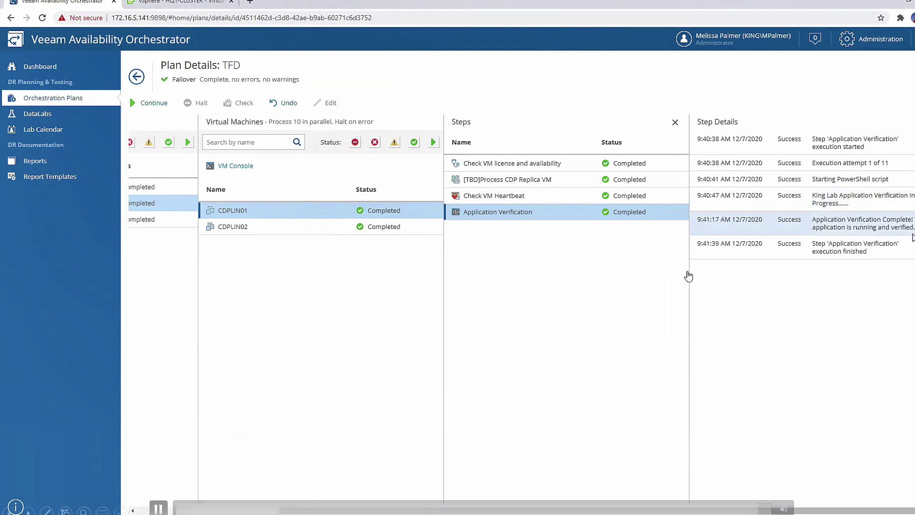
left_click(159, 508)
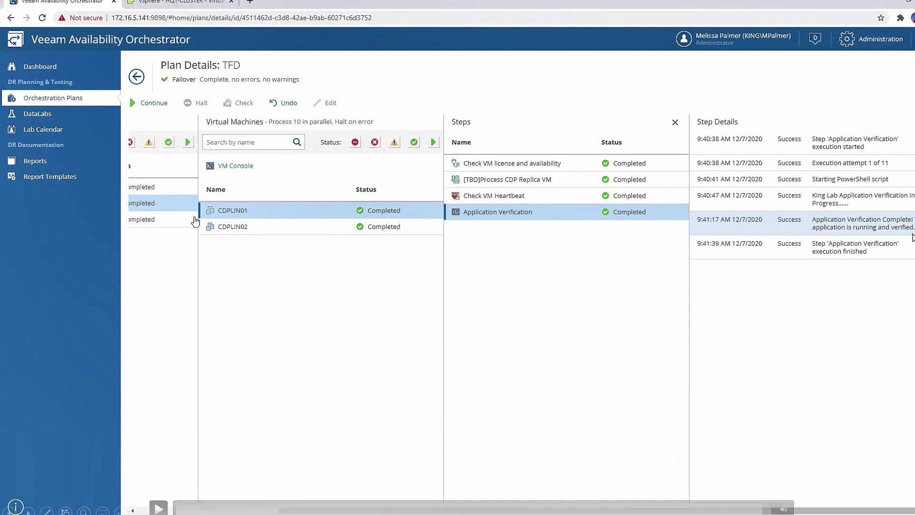